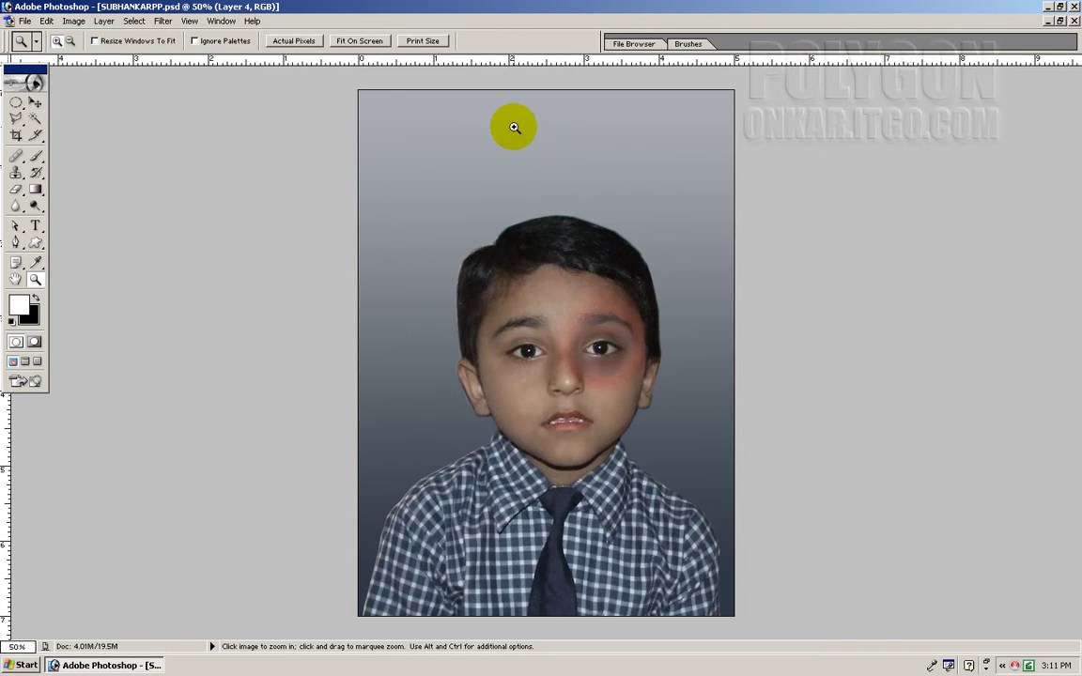
- Show the Layers palette and add a new empty Layer 5 above Layer 3
{"action": "left_click", "coordinate": [221, 20]}
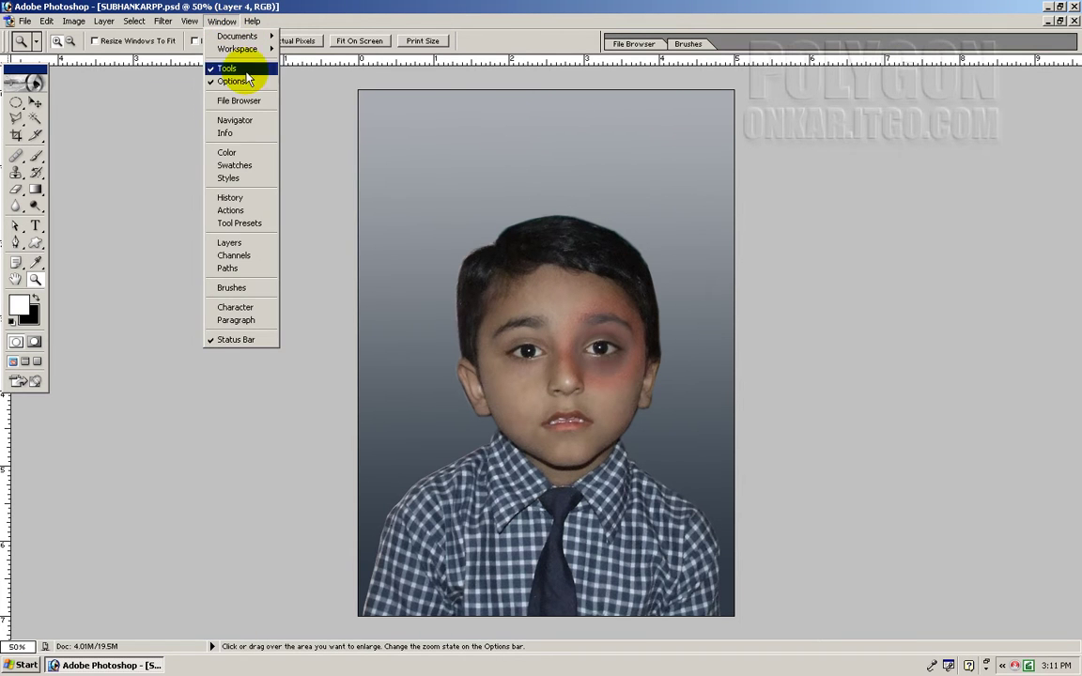
{"action": "left_click", "coordinate": [231, 242]}
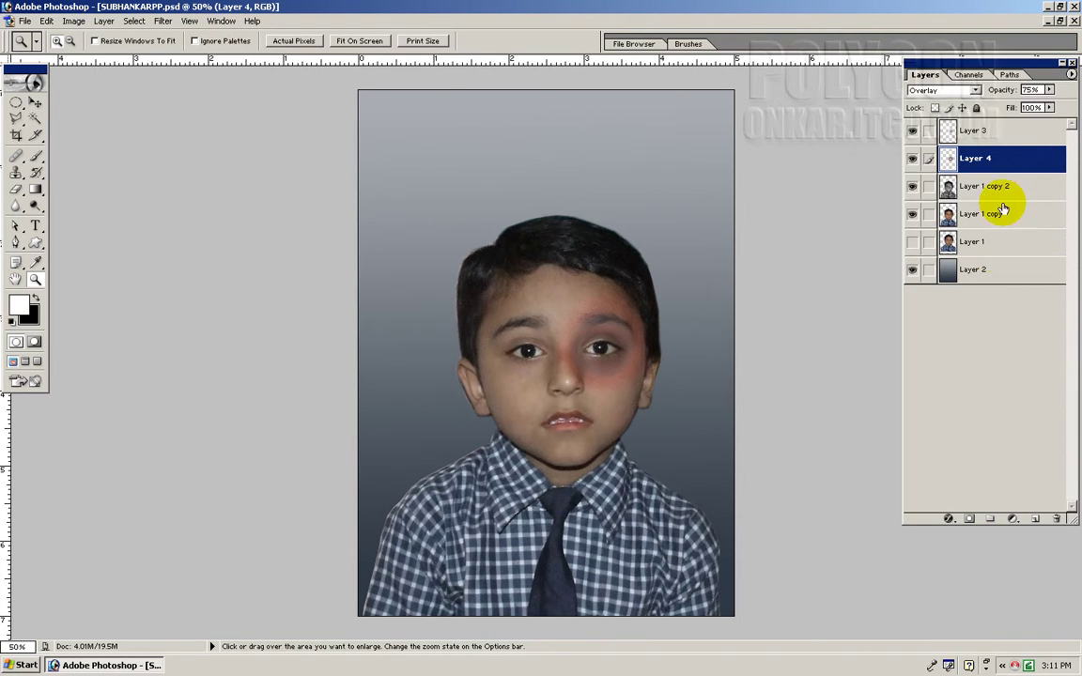
{"action": "left_click", "coordinate": [1012, 133]}
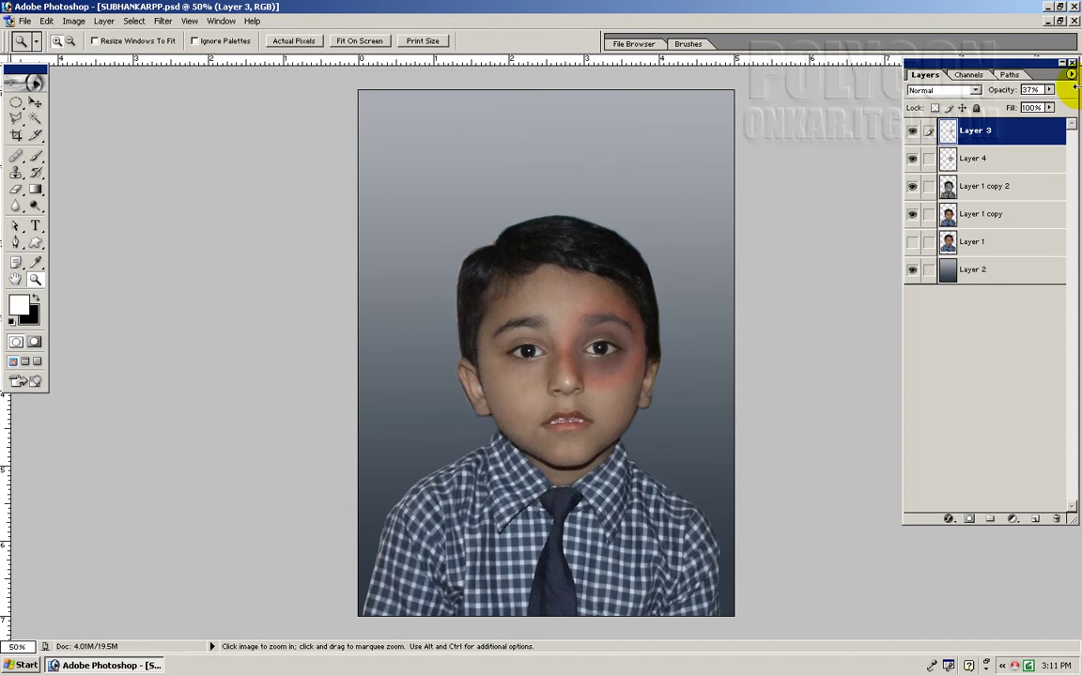
{"action": "left_click", "coordinate": [1070, 75]}
{"action": "left_click", "coordinate": [981, 106]}
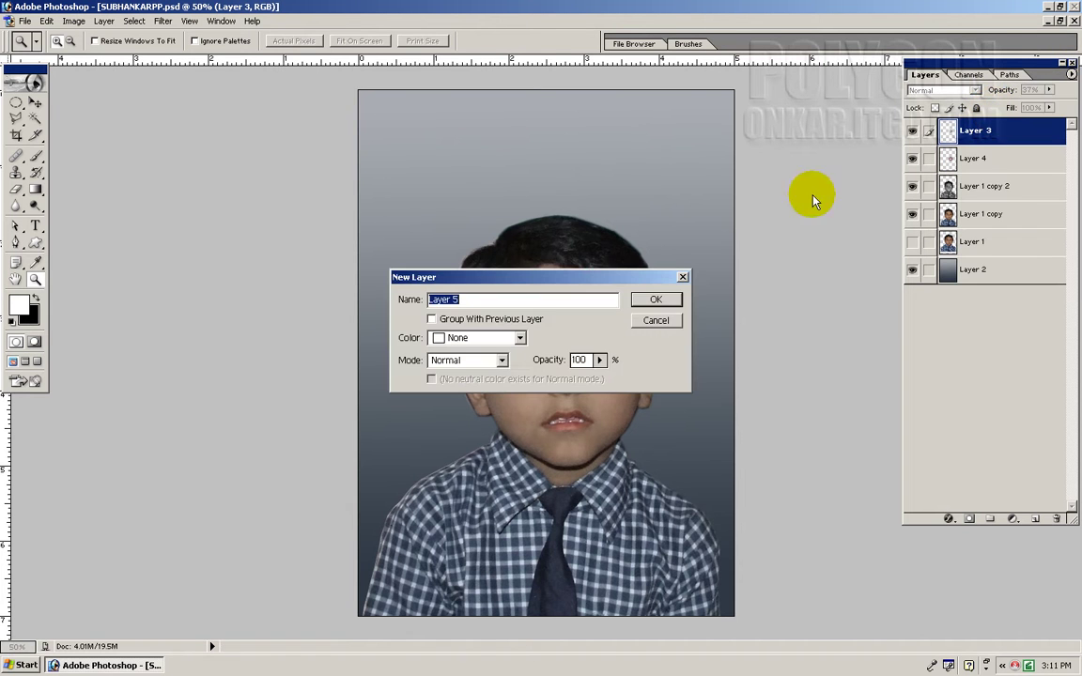
{"action": "left_click", "coordinate": [656, 302]}
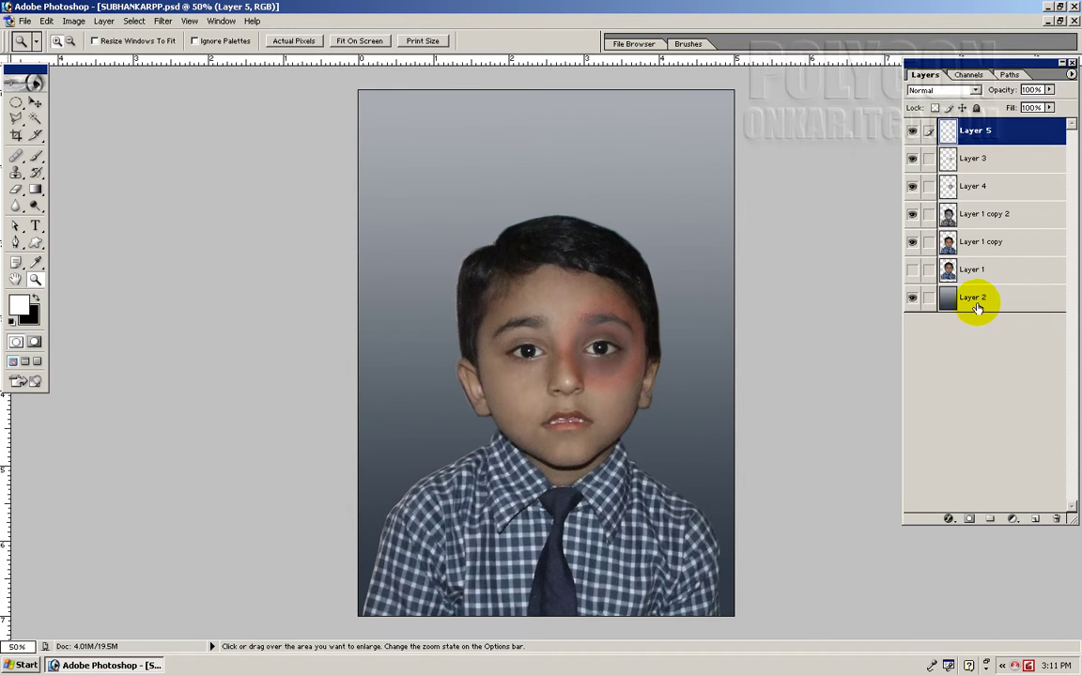
{"action": "left_click", "coordinate": [36, 188]}
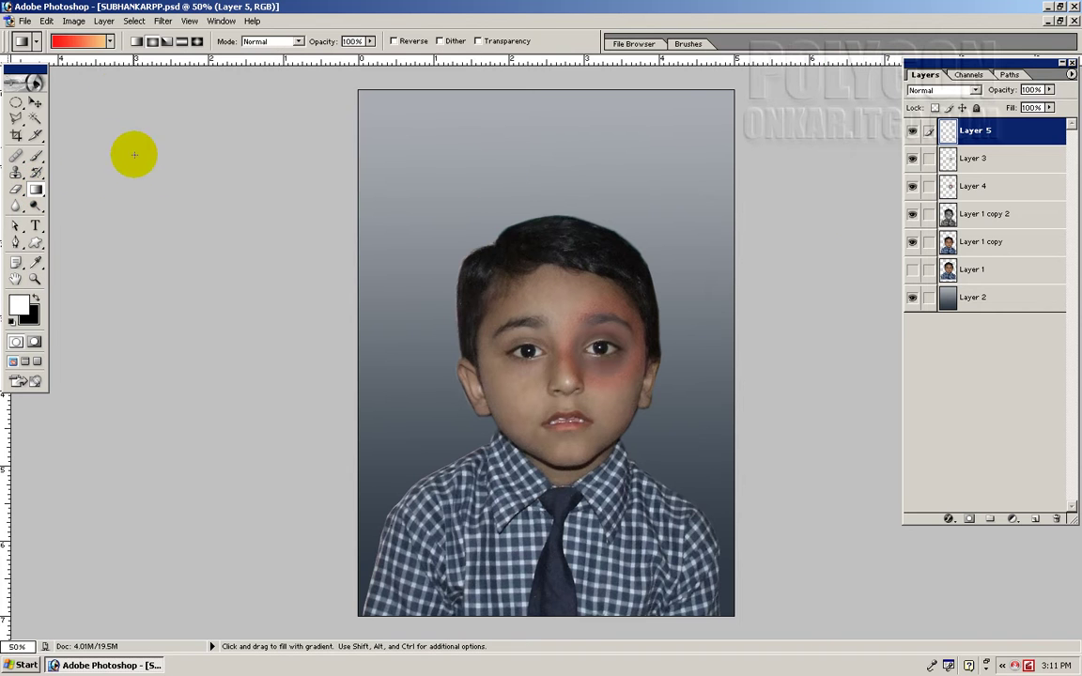
- Fill Layer 5 with a horizontal linear red-to-green gradient across the canvas
{"action": "left_click", "coordinate": [110, 43]}
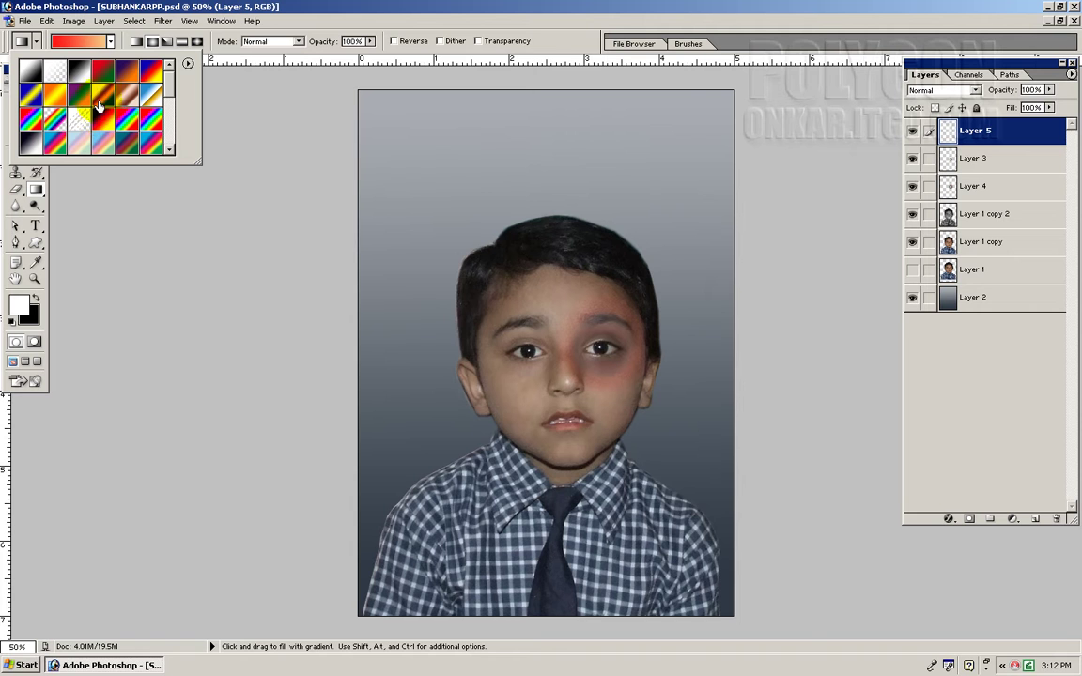
{"action": "left_click", "coordinate": [129, 72]}
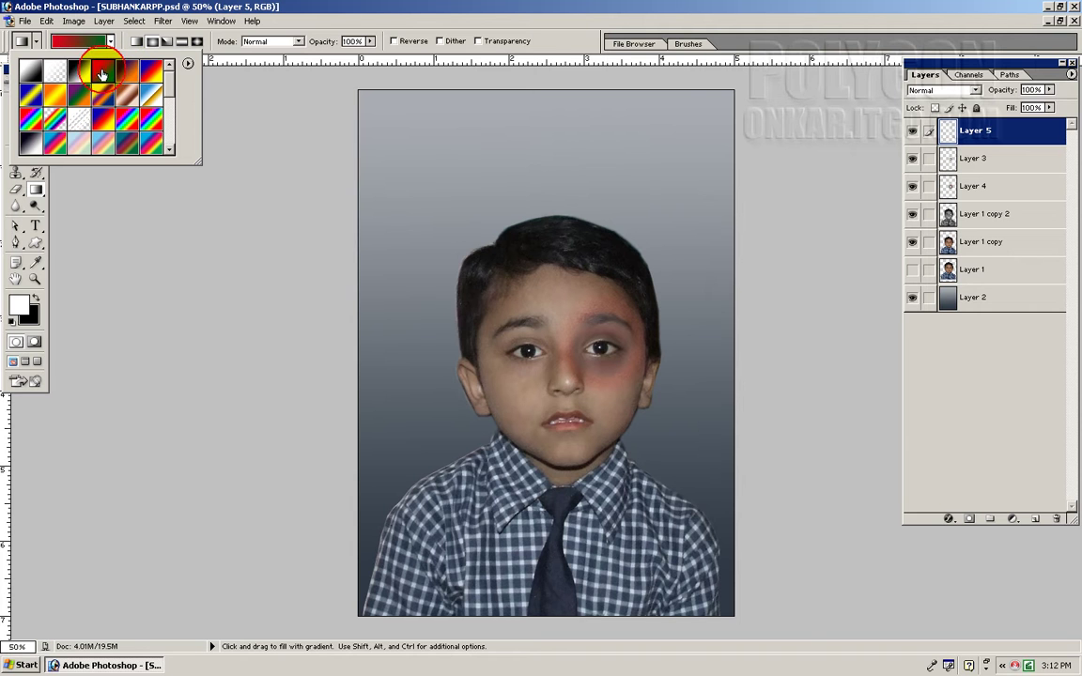
{"action": "left_click", "coordinate": [134, 23]}
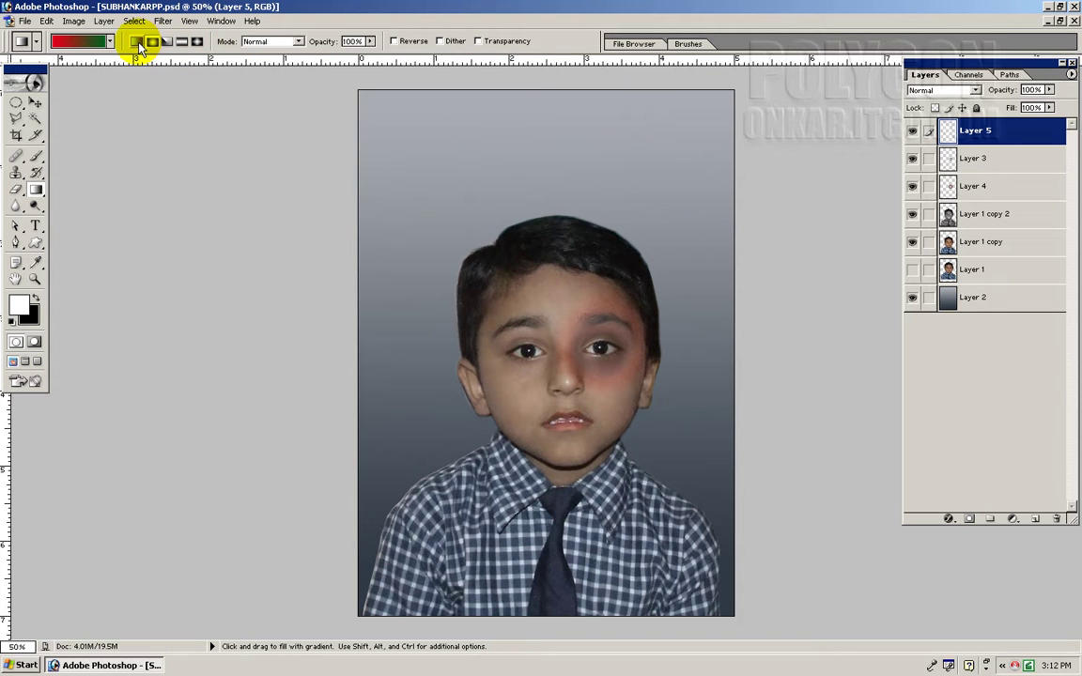
{"action": "left_click", "coordinate": [137, 42]}
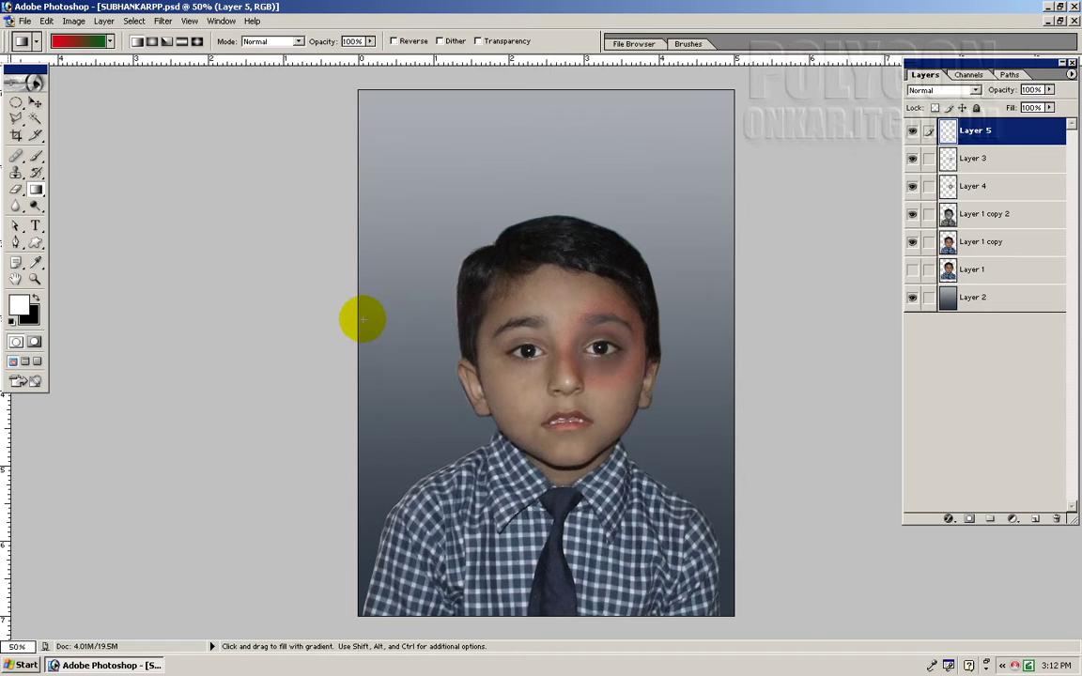
{"action": "mouse_move", "coordinate": [359, 320]}
{"action": "left_mouse_down"}
{"action": "mouse_move", "coordinate": [733, 329]}
{"action": "mouse_move", "coordinate": [728, 320]}
{"action": "left_mouse_up"}
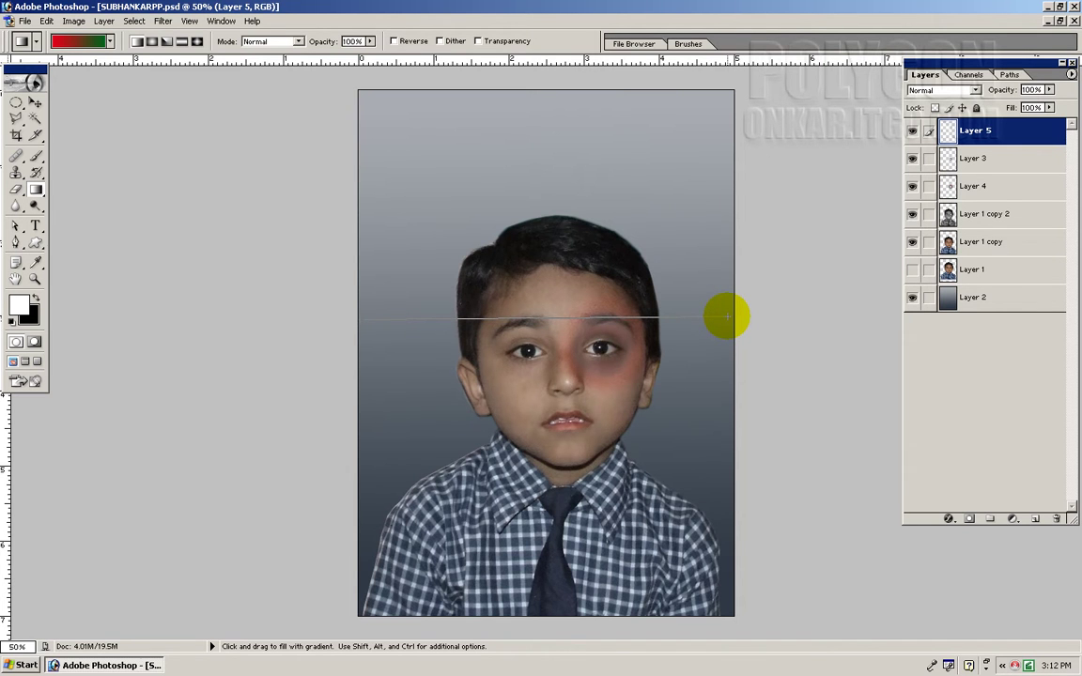
{"action": "left_click_drag", "start_coordinate": [728, 319], "coordinate": [728, 317]}
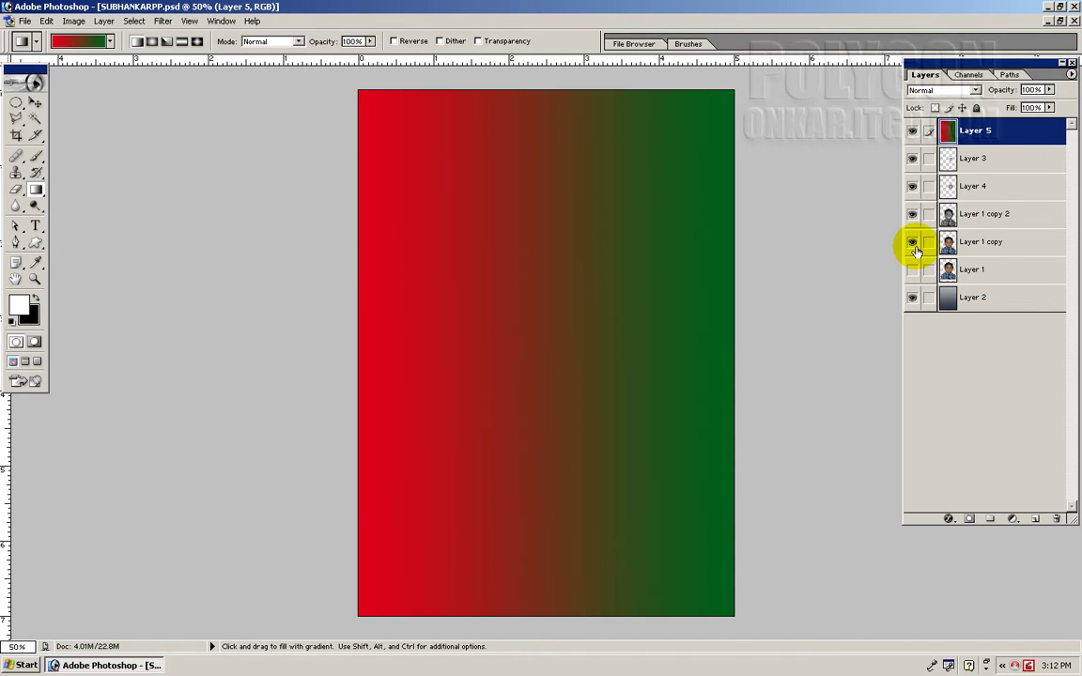
- Add Gaussian monochromatic noise at about 50% to Layer 5's gradient
{"action": "left_click", "coordinate": [166, 22]}
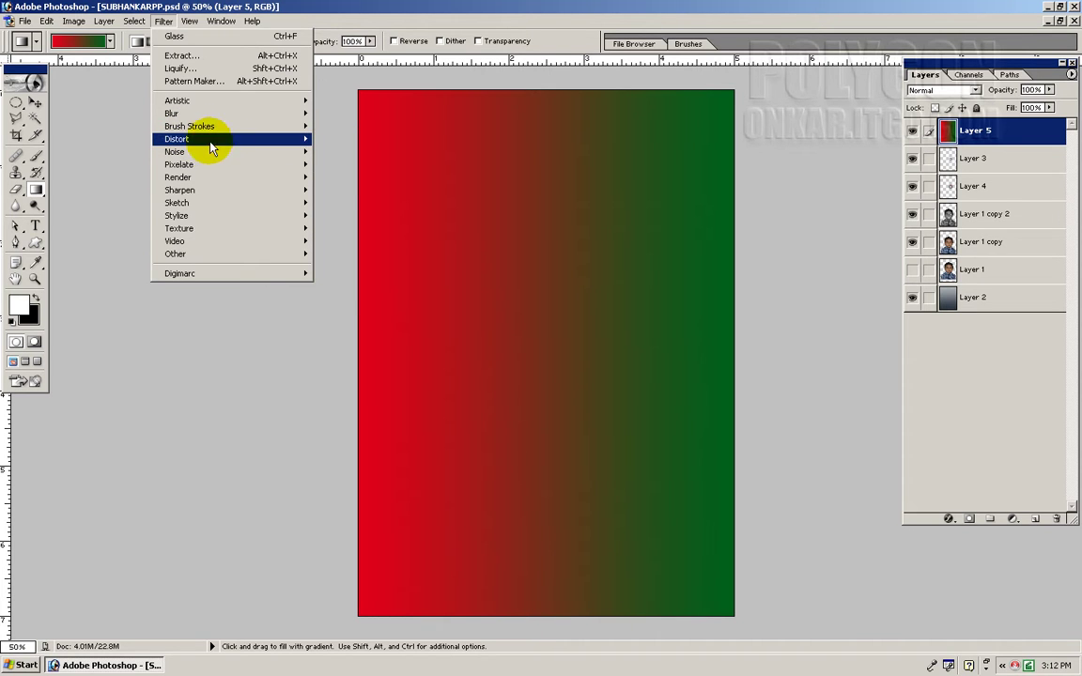
{"action": "mouse_move", "coordinate": [175, 151]}
{"action": "left_click", "coordinate": [355, 152]}
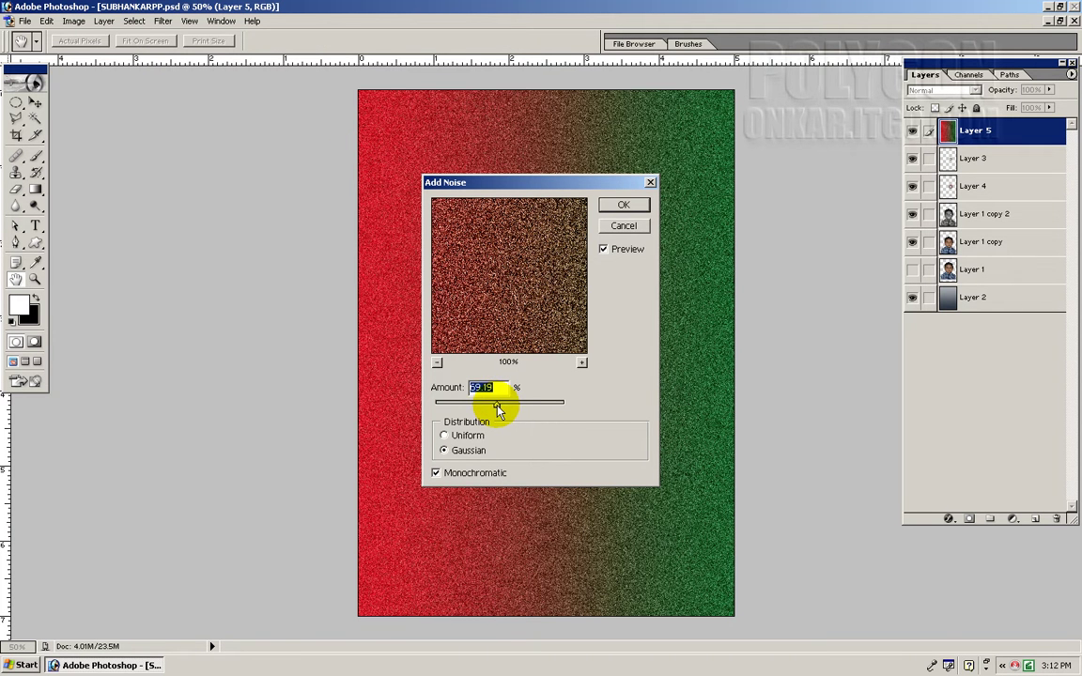
{"action": "left_click_drag", "start_coordinate": [495, 404], "coordinate": [485, 402]}
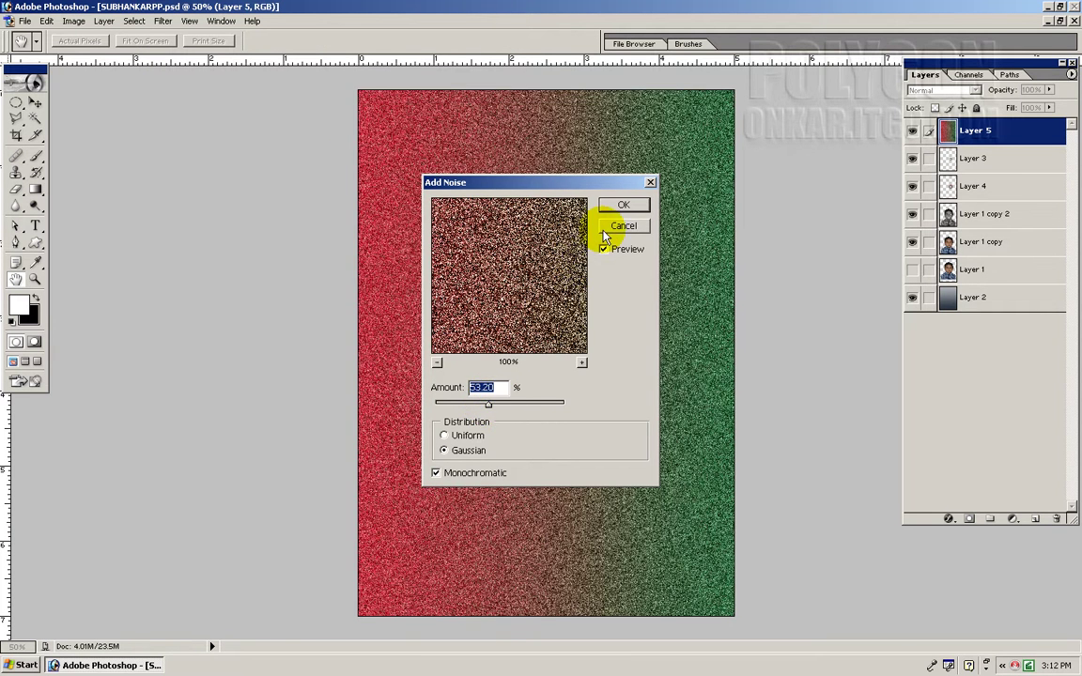
{"action": "left_click", "coordinate": [618, 207]}
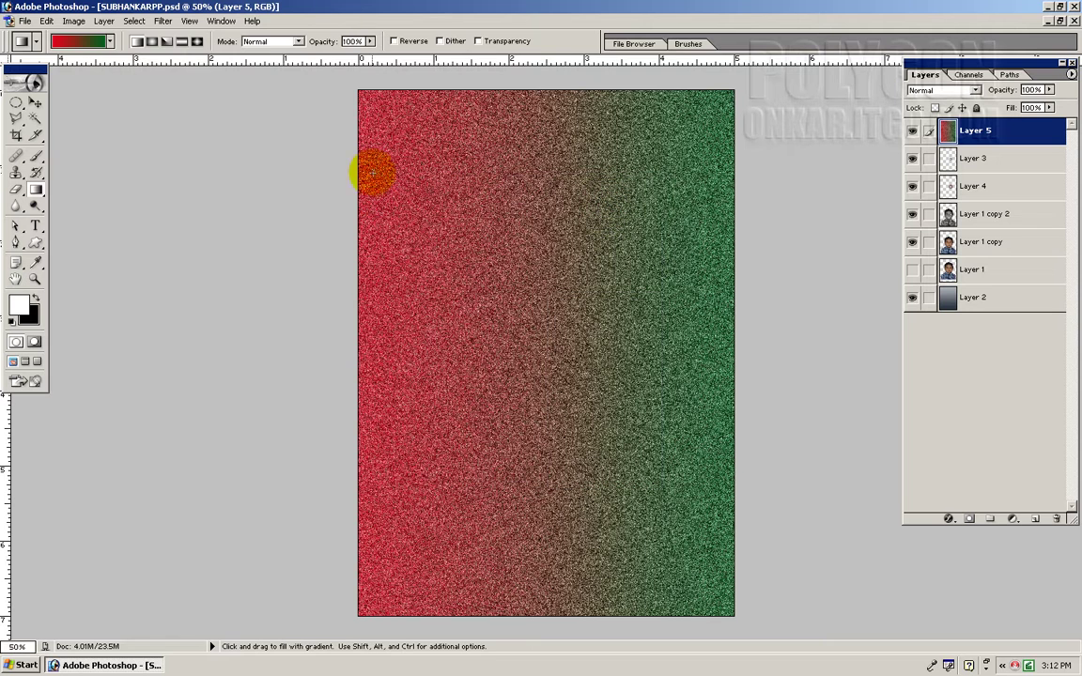
- Apply a trial Rectangular to Polar distortion with the Polar Coordinates filter
{"action": "left_click", "coordinate": [161, 21]}
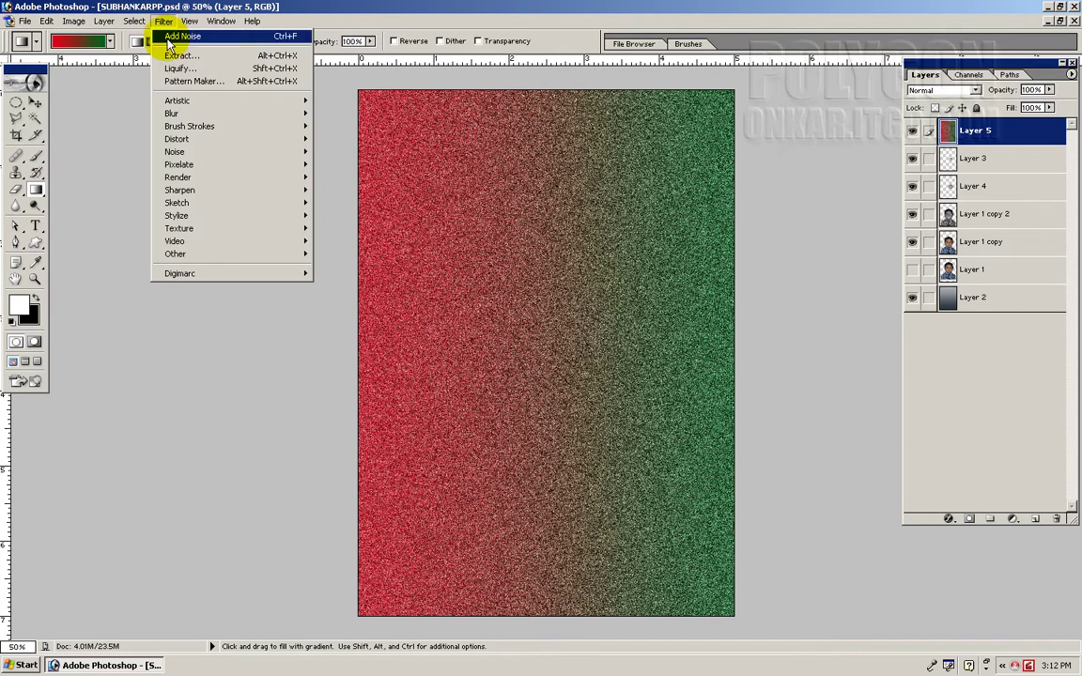
{"action": "mouse_move", "coordinate": [176, 139]}
{"action": "left_click", "coordinate": [365, 204]}
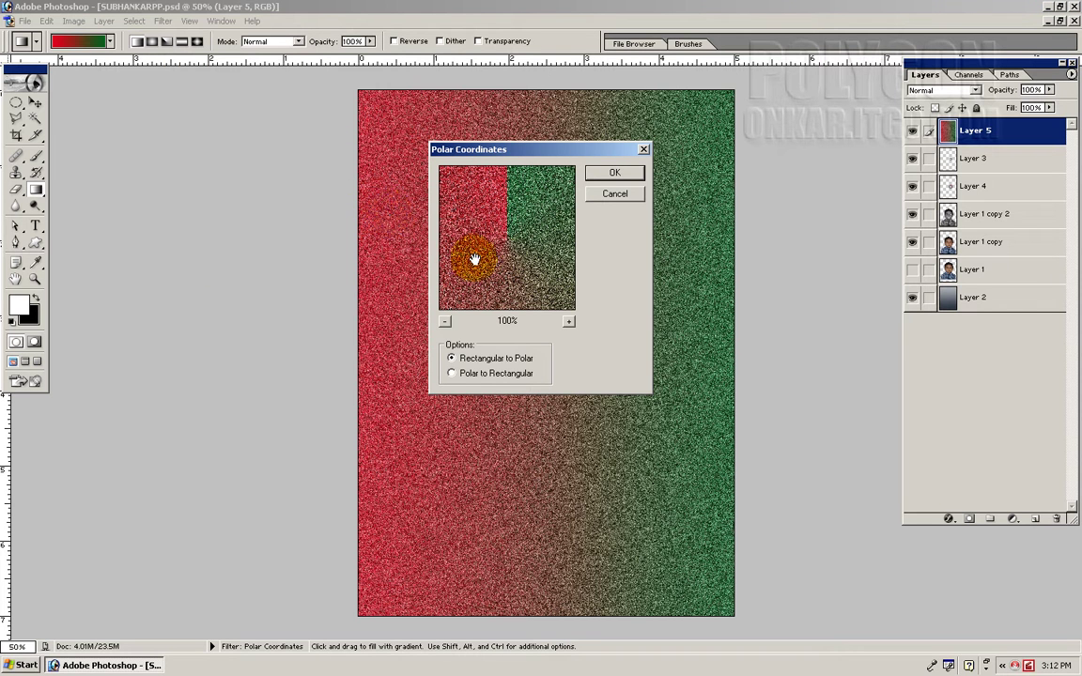
{"action": "left_click", "coordinate": [453, 372]}
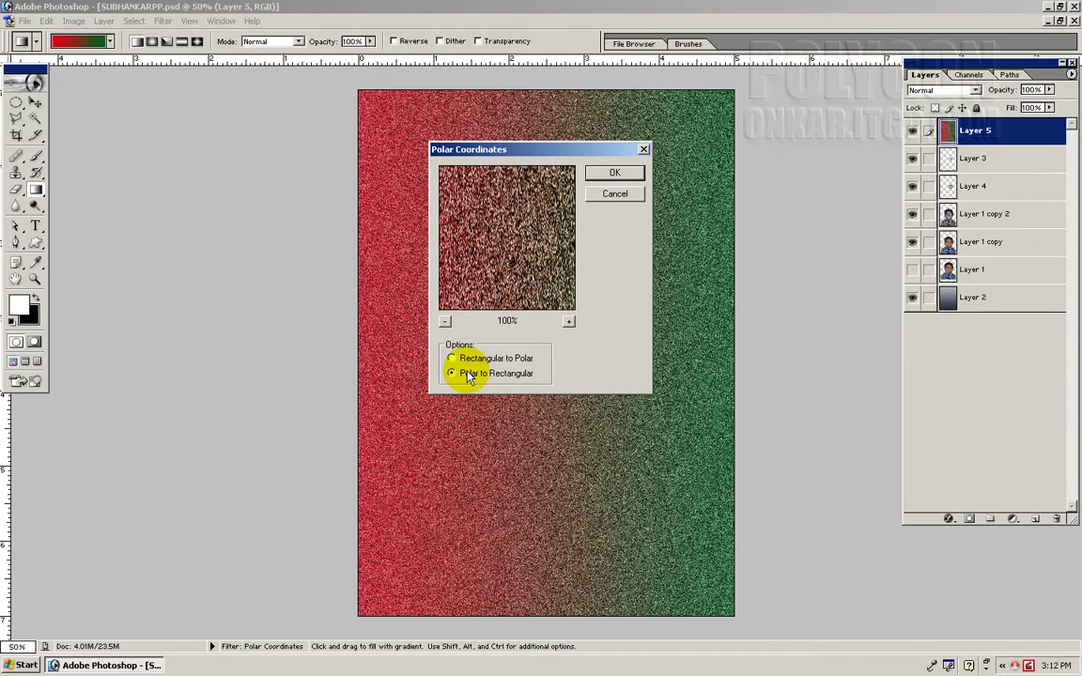
{"action": "left_click_drag", "start_coordinate": [519, 232], "coordinate": [512, 259]}
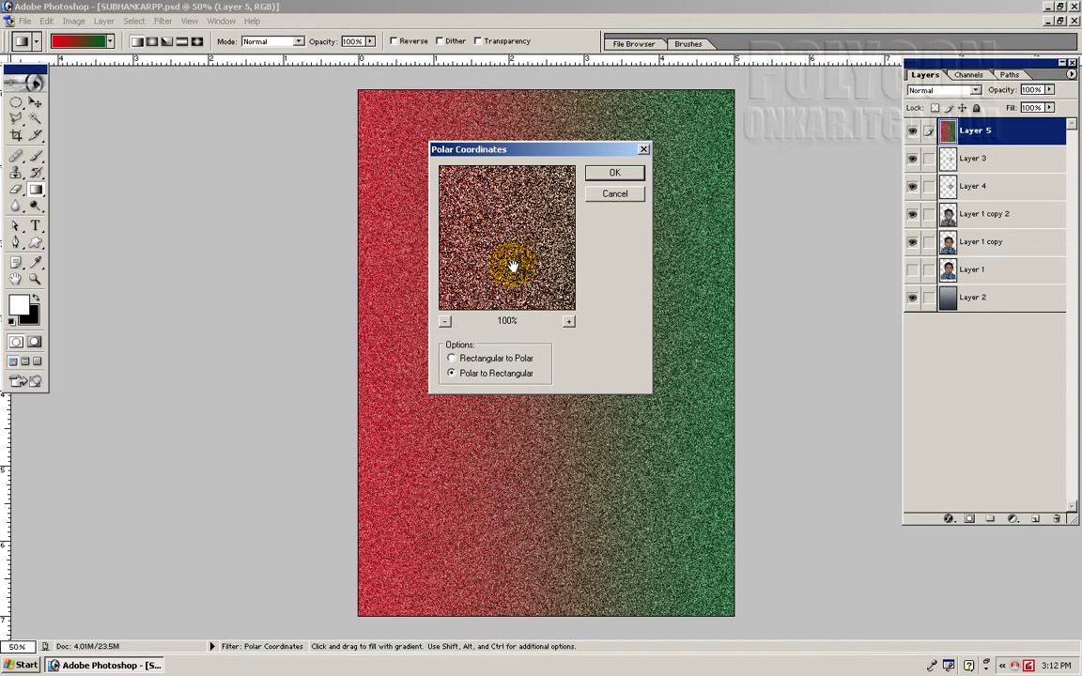
{"action": "left_click", "coordinate": [445, 321]}
{"action": "left_click", "coordinate": [445, 321]}
{"action": "left_click", "coordinate": [445, 321]}
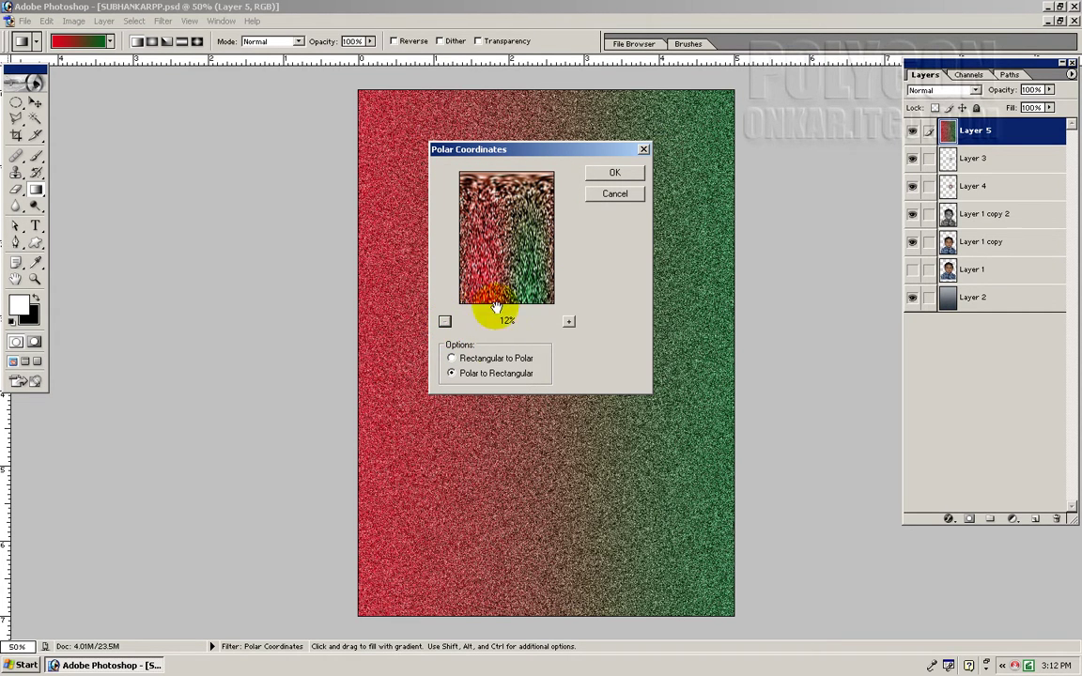
{"action": "left_click", "coordinate": [486, 360]}
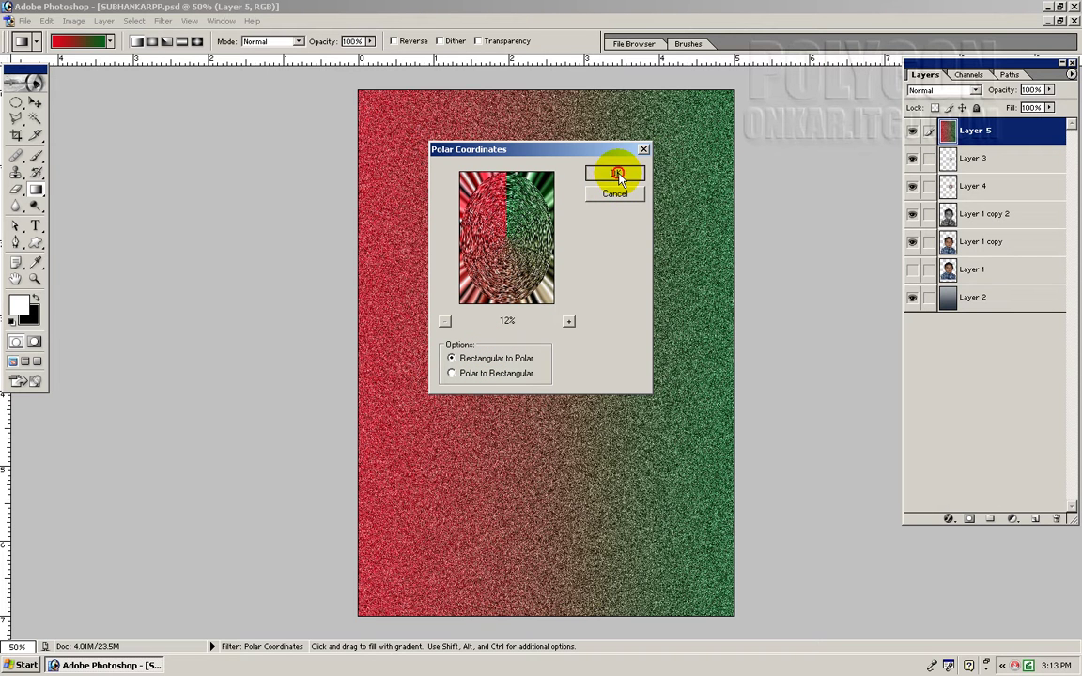
{"action": "left_click", "coordinate": [616, 174]}
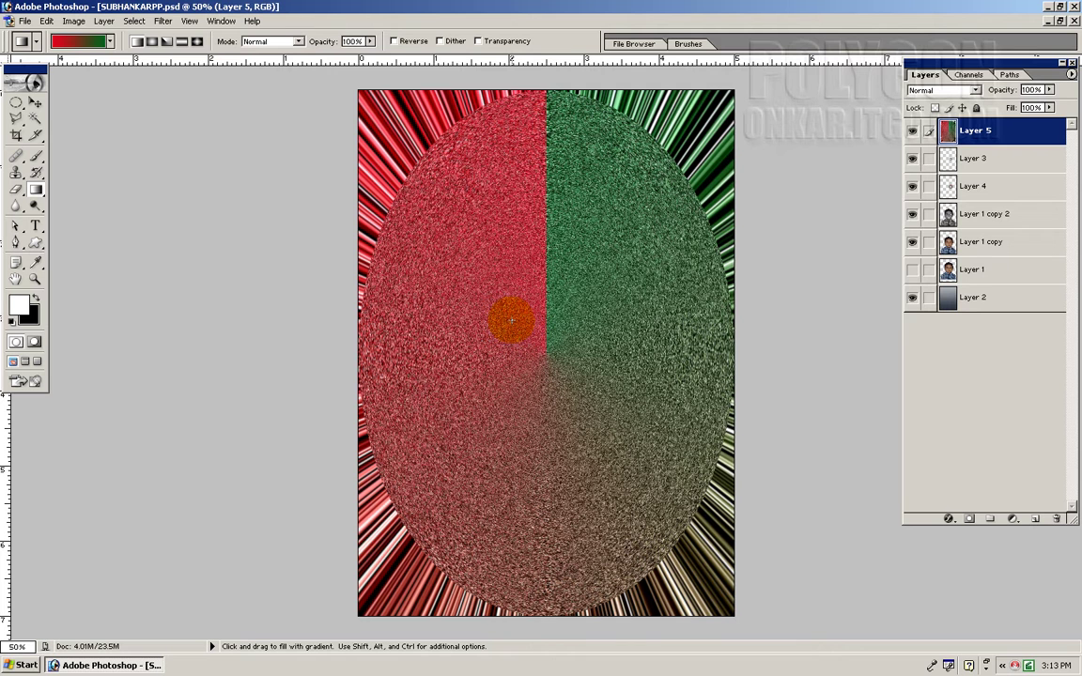
- Undo the polar-coordinates distortion, restoring the grainy gradient
{"action": "key", "text": "v"}
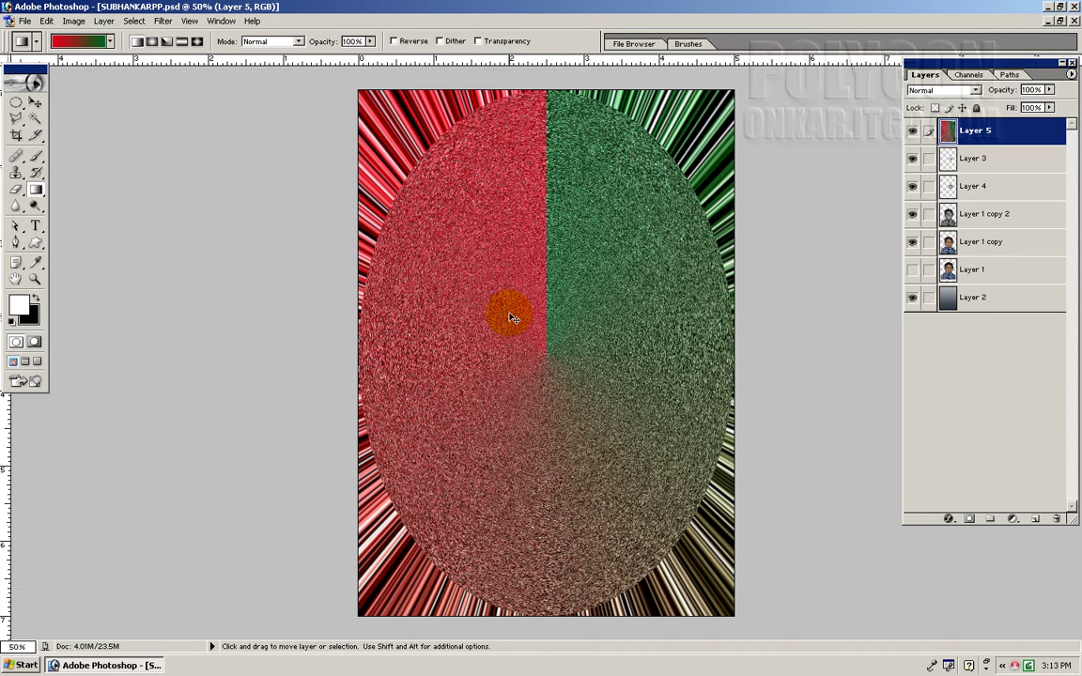
{"action": "key", "text": "ctrl+z"}
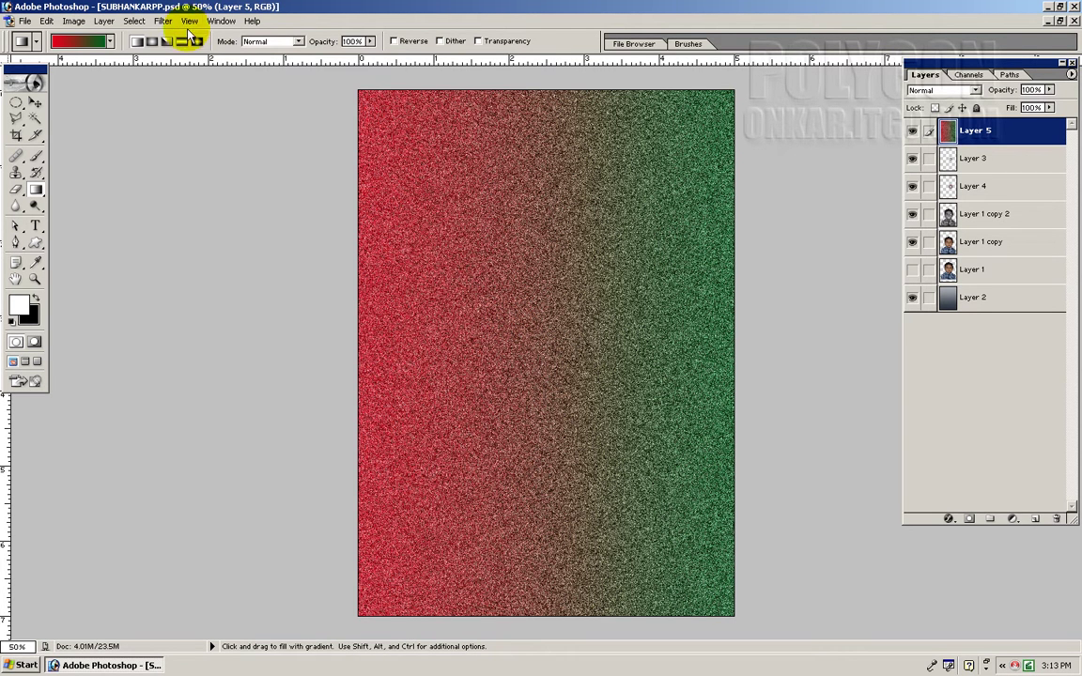
{"action": "left_click", "coordinate": [164, 21]}
{"action": "mouse_move", "coordinate": [172, 113]}
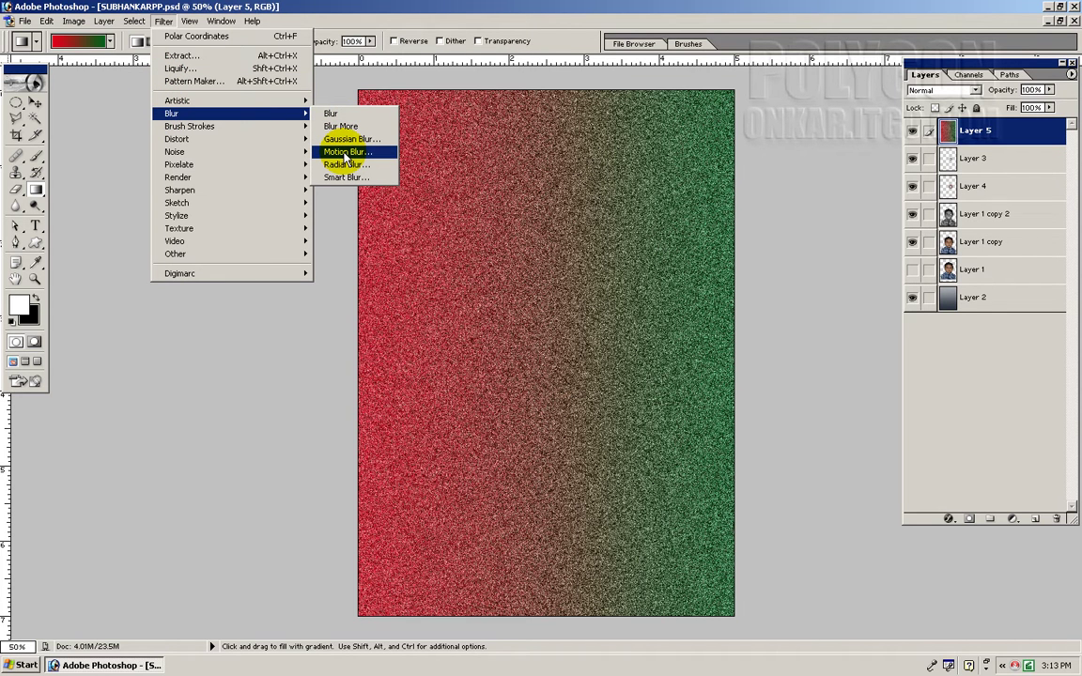
- Apply a Zoom-method Radial Blur at amount 100 to Layer 5
{"action": "left_click", "coordinate": [344, 166]}
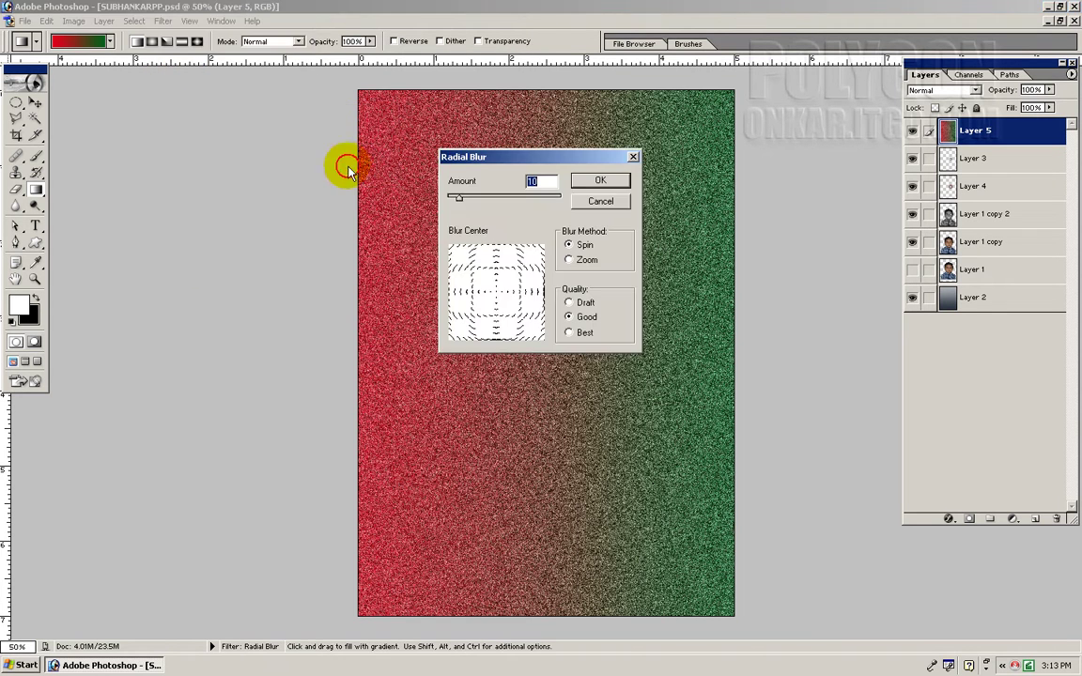
{"action": "left_click", "coordinate": [580, 262]}
{"action": "left_click_drag", "start_coordinate": [459, 198], "coordinate": [587, 210]}
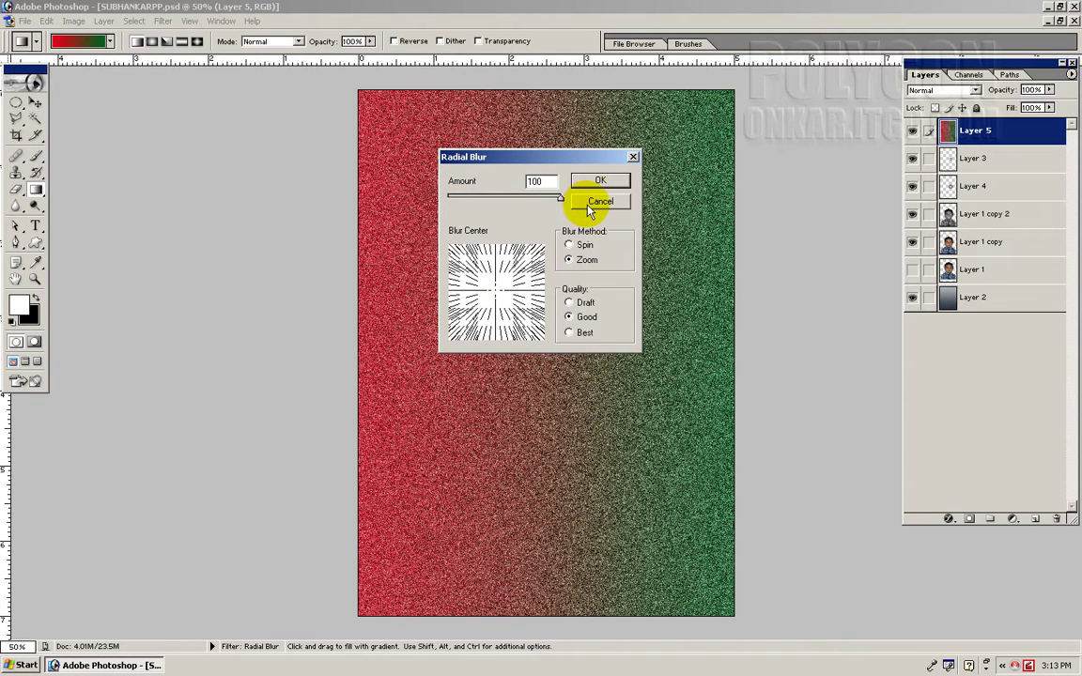
{"action": "left_click", "coordinate": [601, 182]}
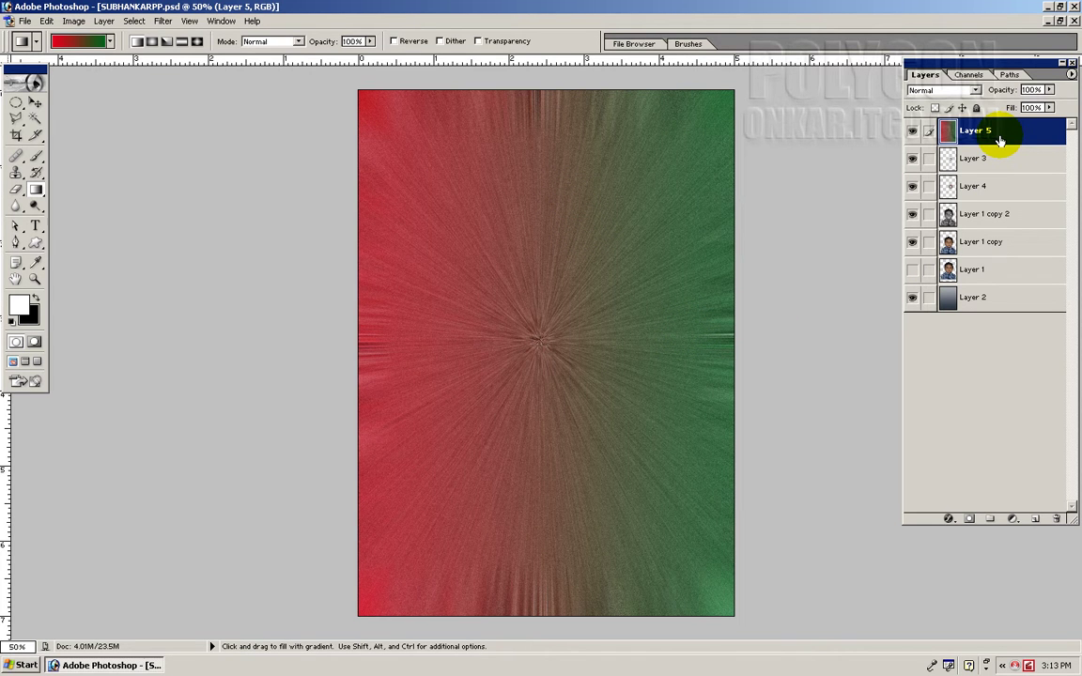
- Desaturate the ray layer to plain grey
{"action": "left_click", "coordinate": [73, 21]}
{"action": "mouse_move", "coordinate": [95, 55]}
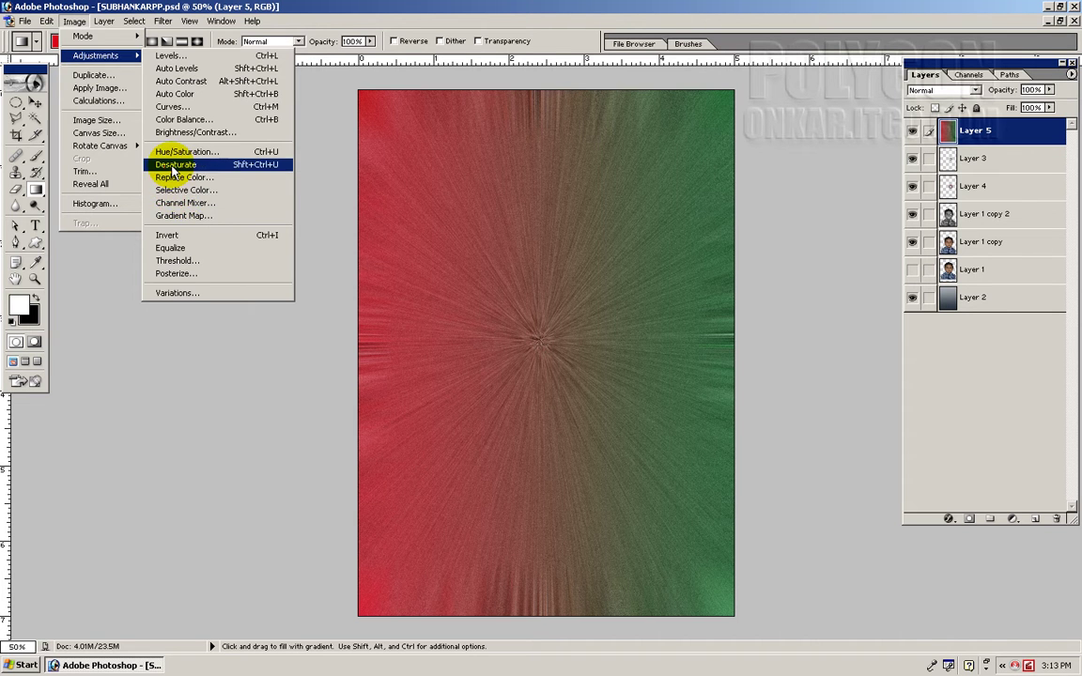
{"action": "left_click", "coordinate": [176, 165]}
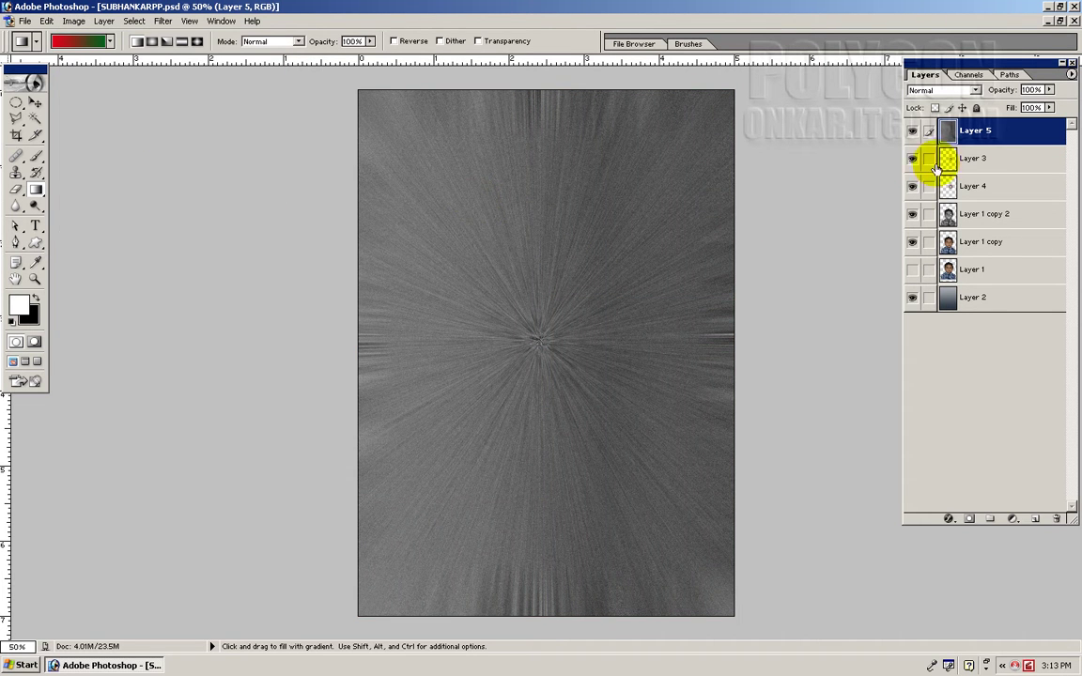
{"action": "left_click", "coordinate": [973, 90]}
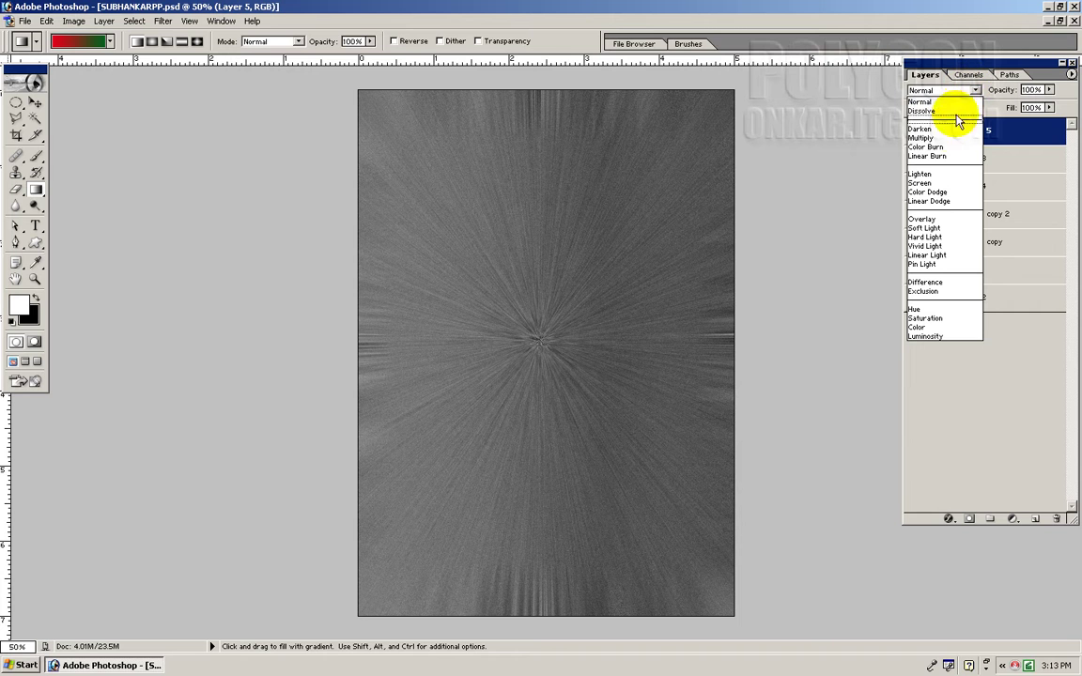
- Set Layer 5 to Overlay and move its burst centre onto the right-hand eye
{"action": "left_click", "coordinate": [924, 219]}
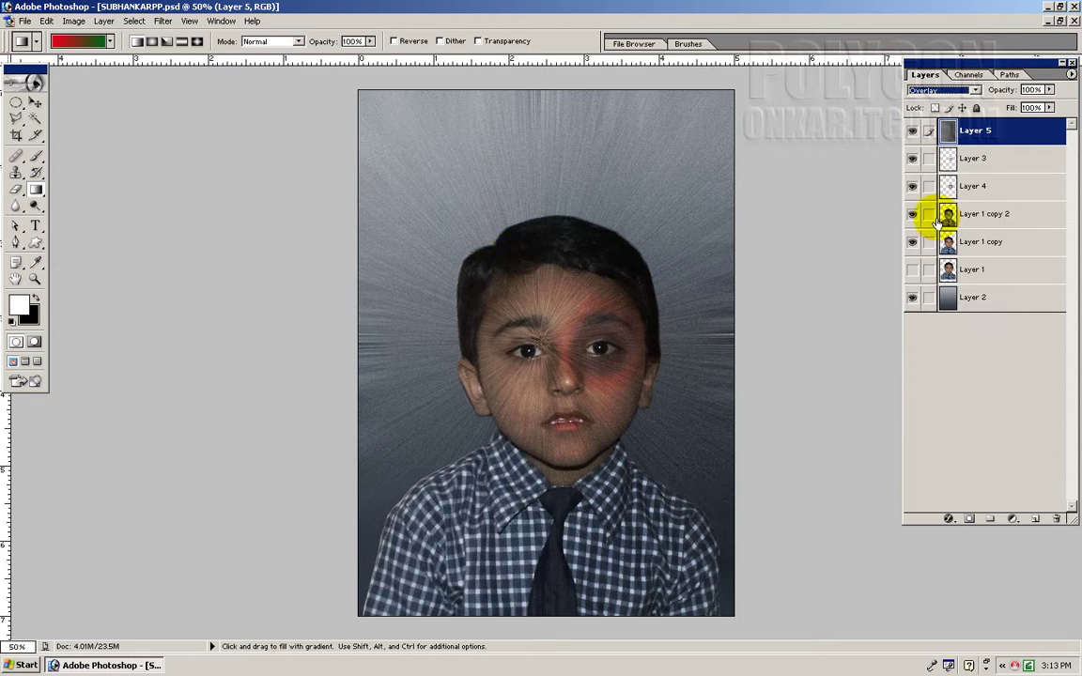
{"action": "left_click", "coordinate": [35, 103]}
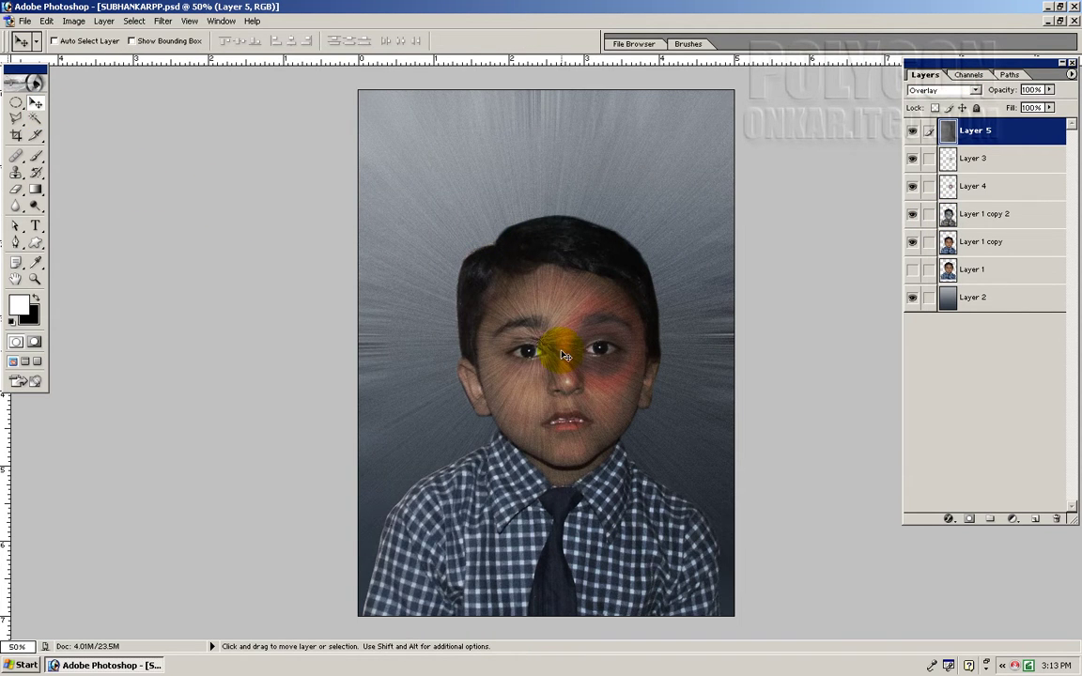
{"action": "right_click", "coordinate": [537, 347]}
{"action": "left_click", "coordinate": [552, 349]}
{"action": "left_click_drag", "start_coordinate": [543, 350], "coordinate": [599, 355]}
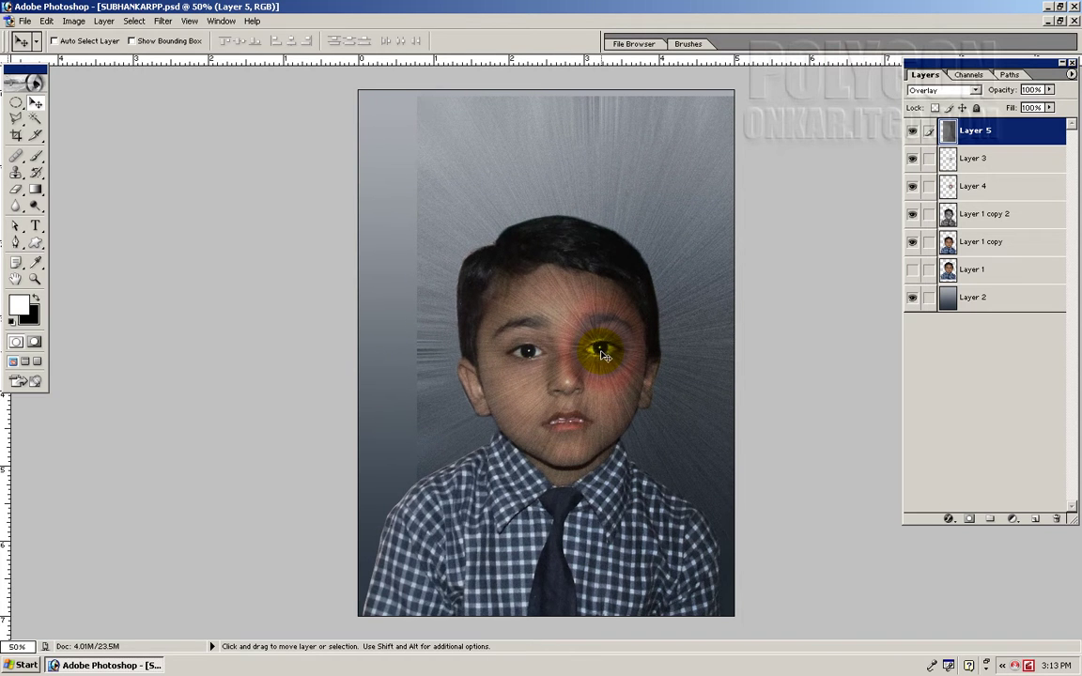
- Scale the ray layer up to about 164% by 124%, recentred on the right-hand eye
{"action": "left_click", "coordinate": [46, 21]}
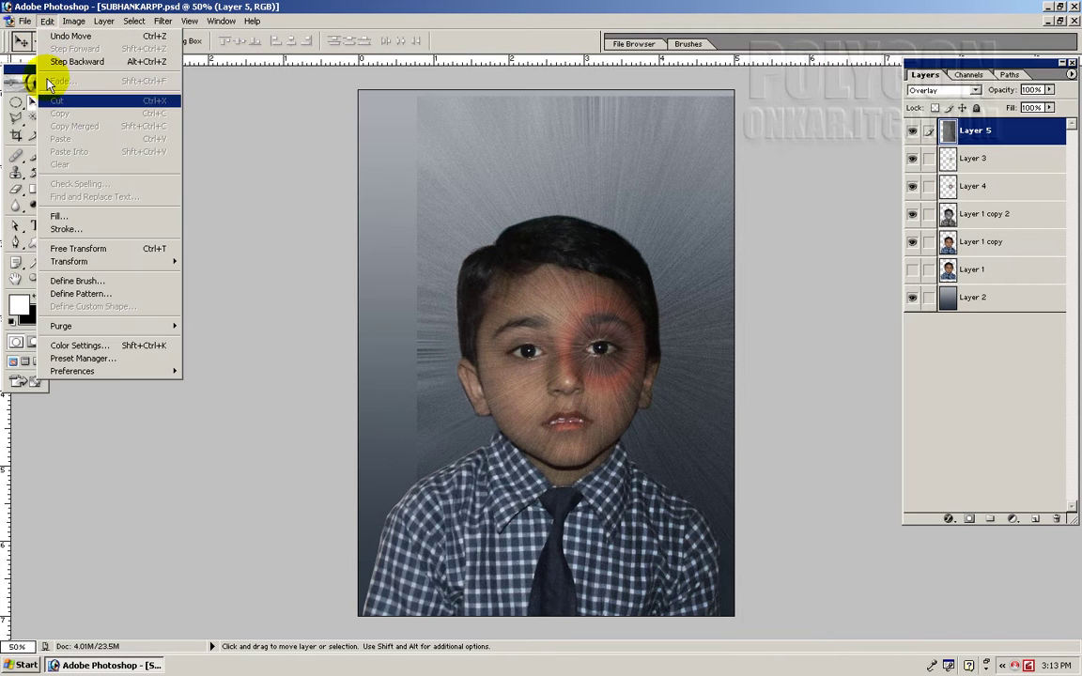
{"action": "left_click", "coordinate": [71, 248]}
{"action": "left_click_drag", "start_coordinate": [414, 620], "coordinate": [197, 668]}
{"action": "left_click_drag", "start_coordinate": [792, 96], "coordinate": [813, 19]}
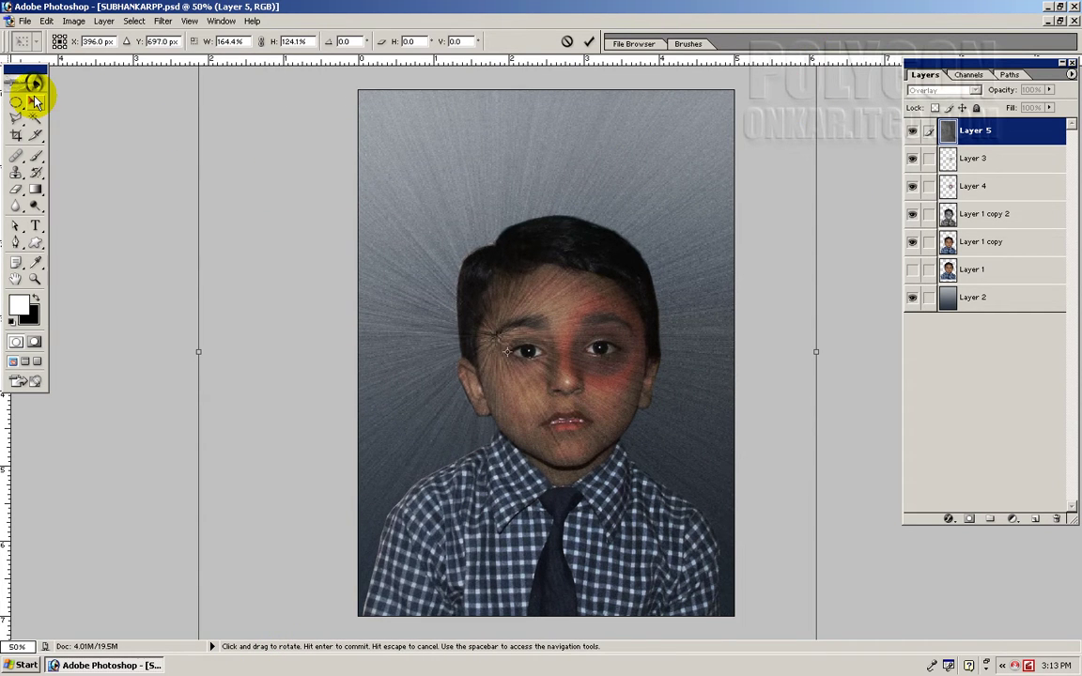
{"action": "left_click", "coordinate": [36, 102]}
{"action": "left_click", "coordinate": [460, 263]}
{"action": "left_click_drag", "start_coordinate": [553, 313], "coordinate": [666, 333]}
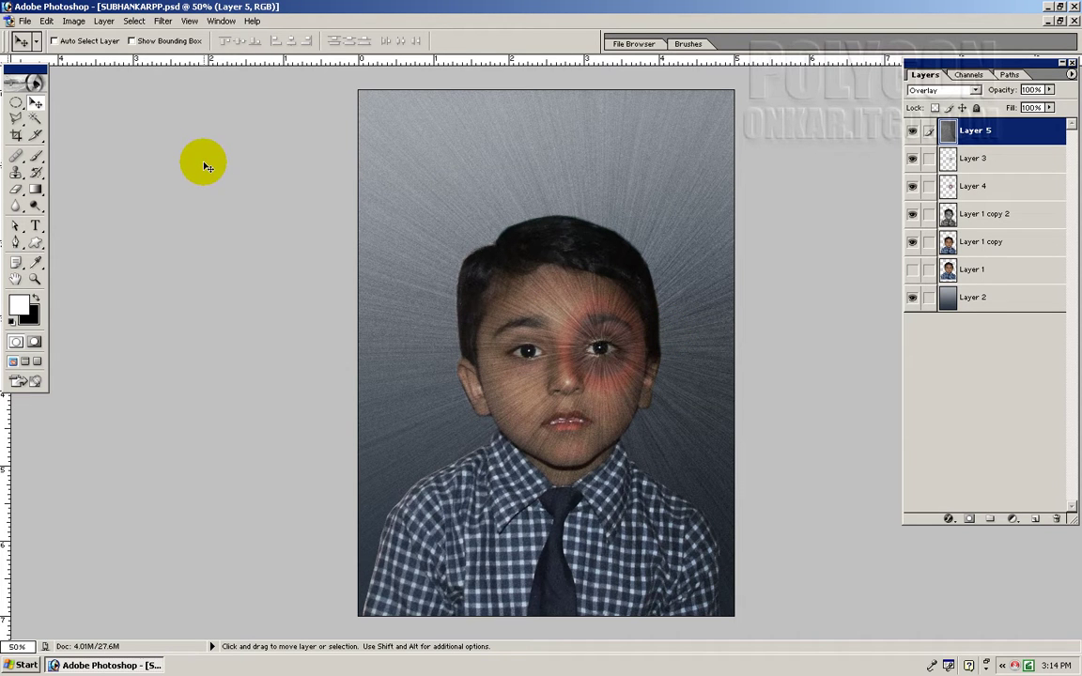
- Pick the Magic Wand on Layer 1 copy 2, then make Layer 5 active again
{"action": "left_click", "coordinate": [949, 215]}
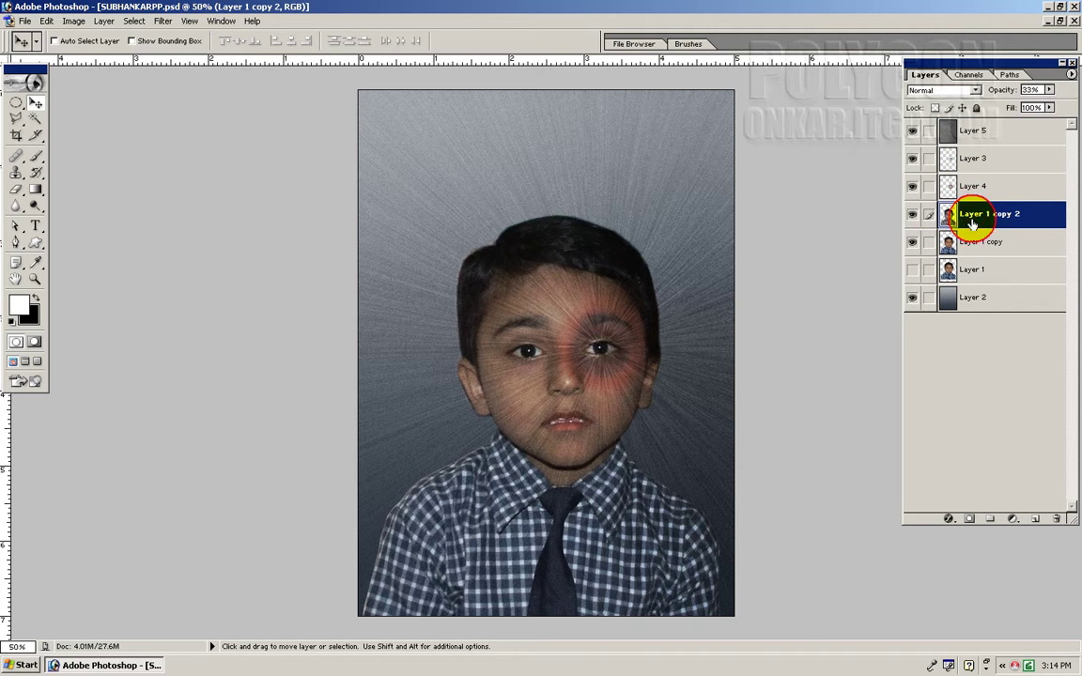
{"action": "left_click", "coordinate": [36, 120]}
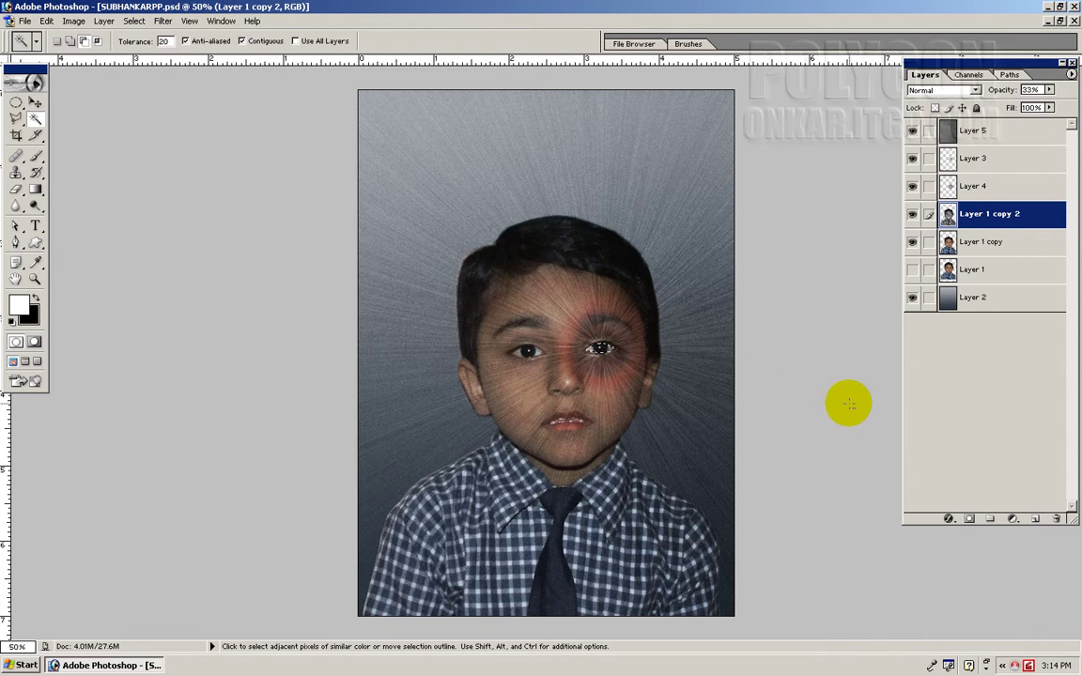
{"action": "left_click", "coordinate": [993, 132]}
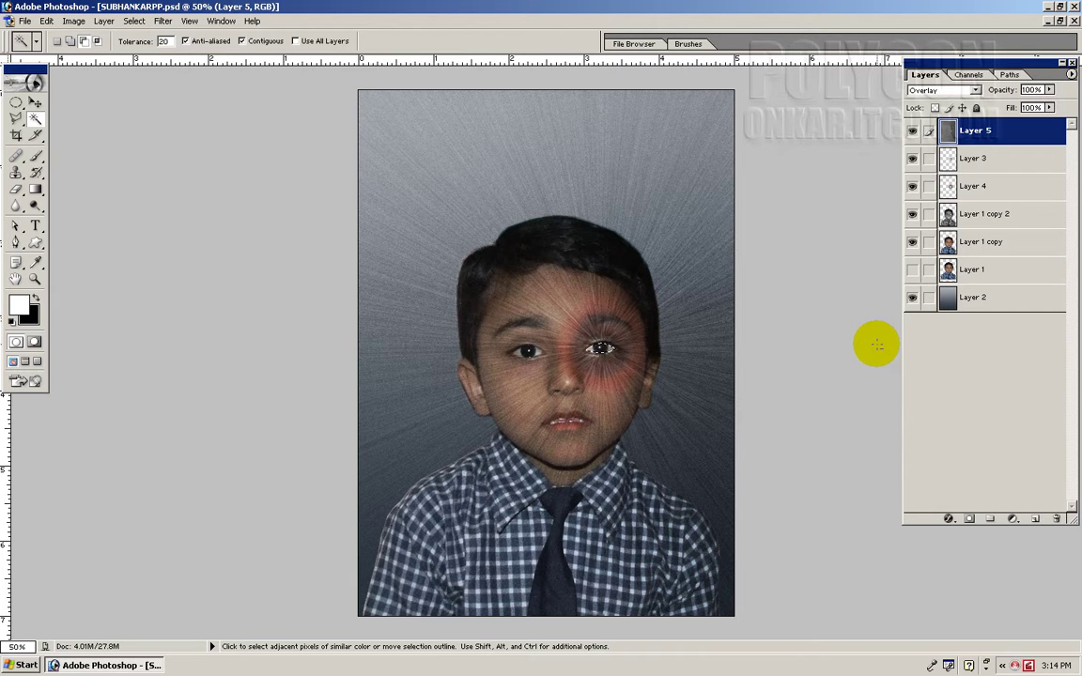
- Feather the selection by 12 pixels, then deselect it
{"action": "left_click", "coordinate": [132, 20]}
{"action": "left_click", "coordinate": [169, 117]}
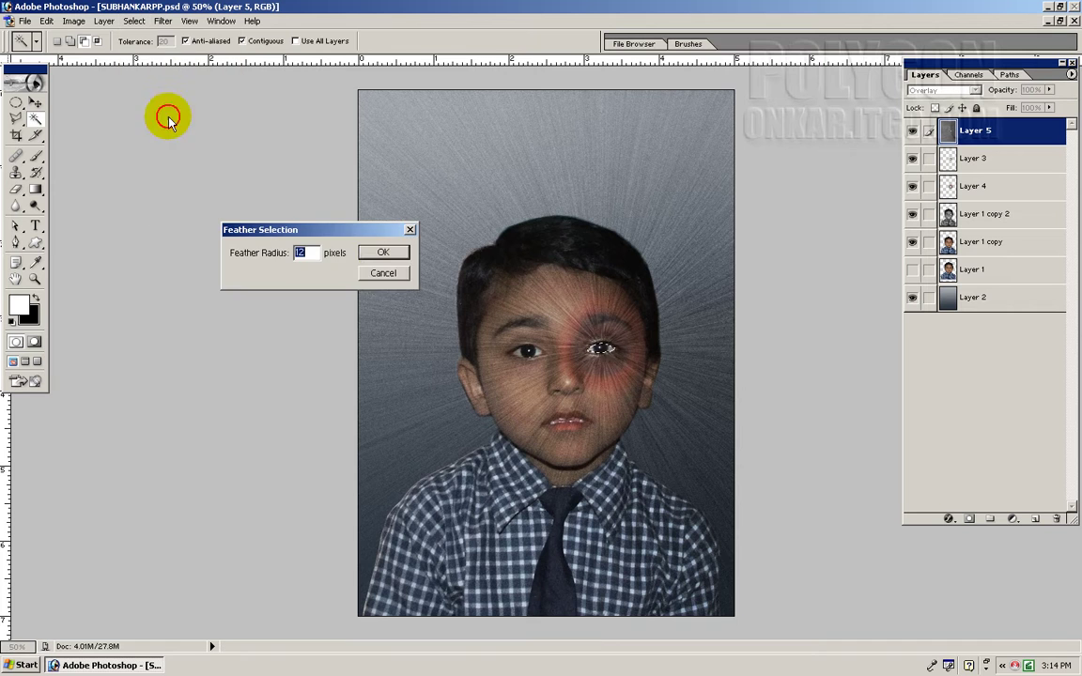
{"action": "left_click", "coordinate": [385, 256]}
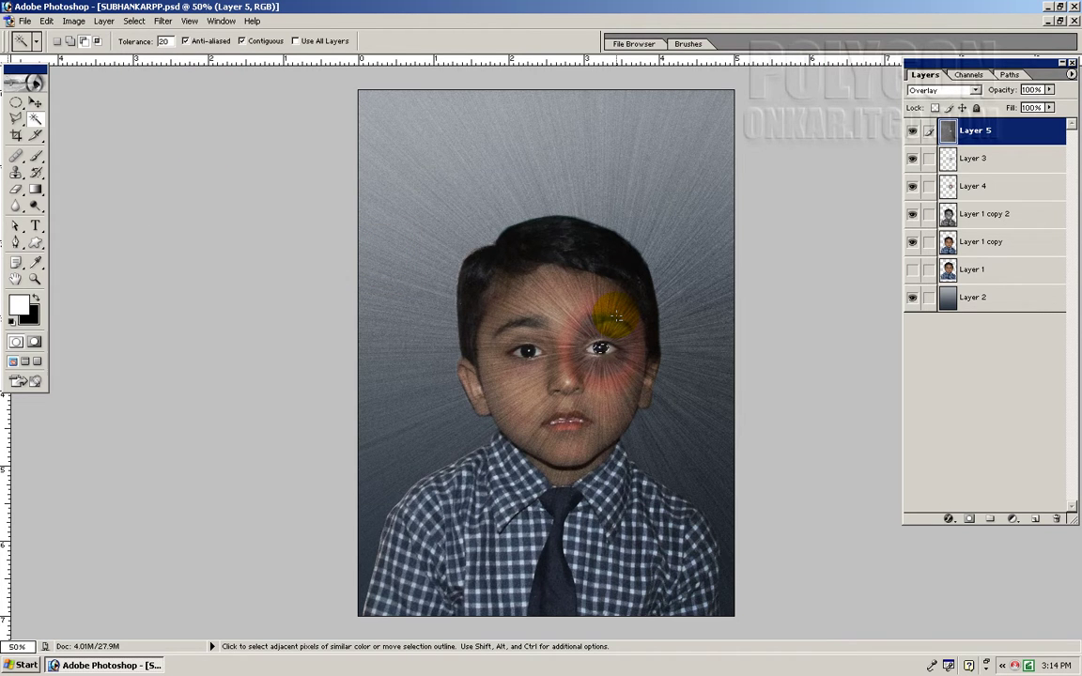
{"action": "left_click", "coordinate": [134, 21]}
{"action": "left_click", "coordinate": [148, 50]}
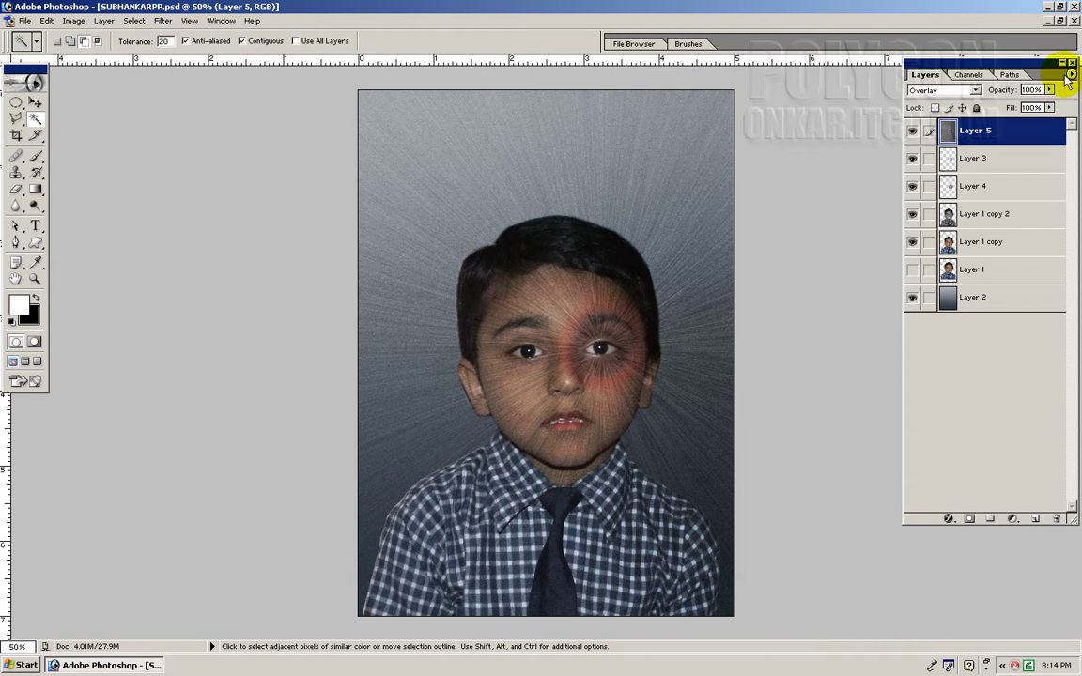
- Duplicate Layer 5 as Layer 5 copy
{"action": "left_click", "coordinate": [164, 20]}
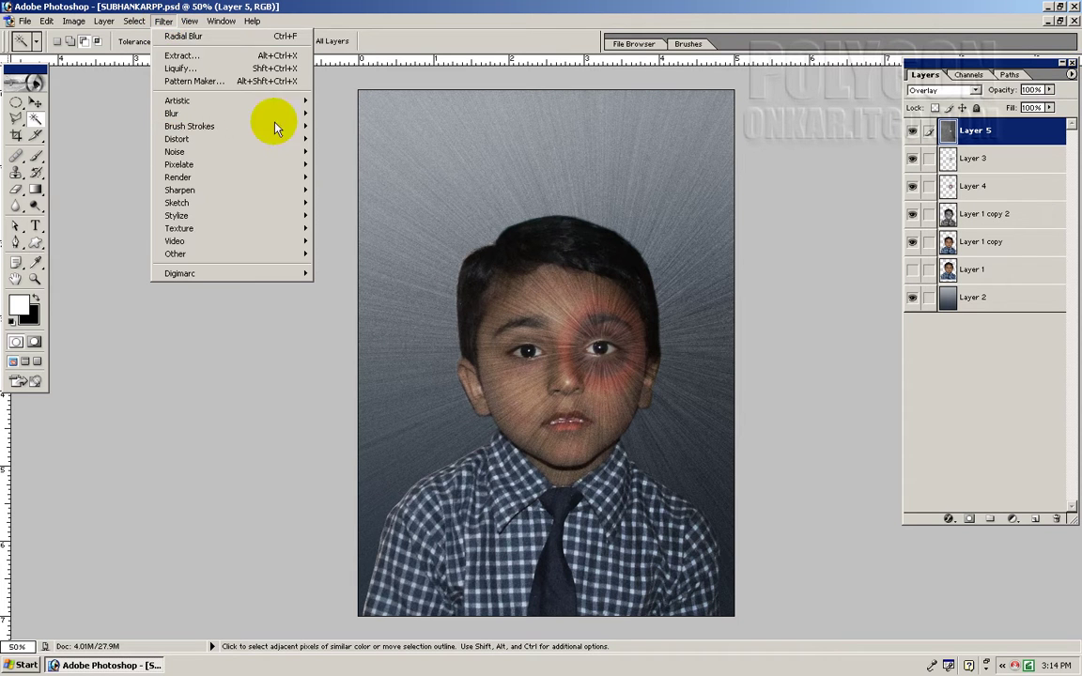
{"action": "right_click", "coordinate": [925, 131]}
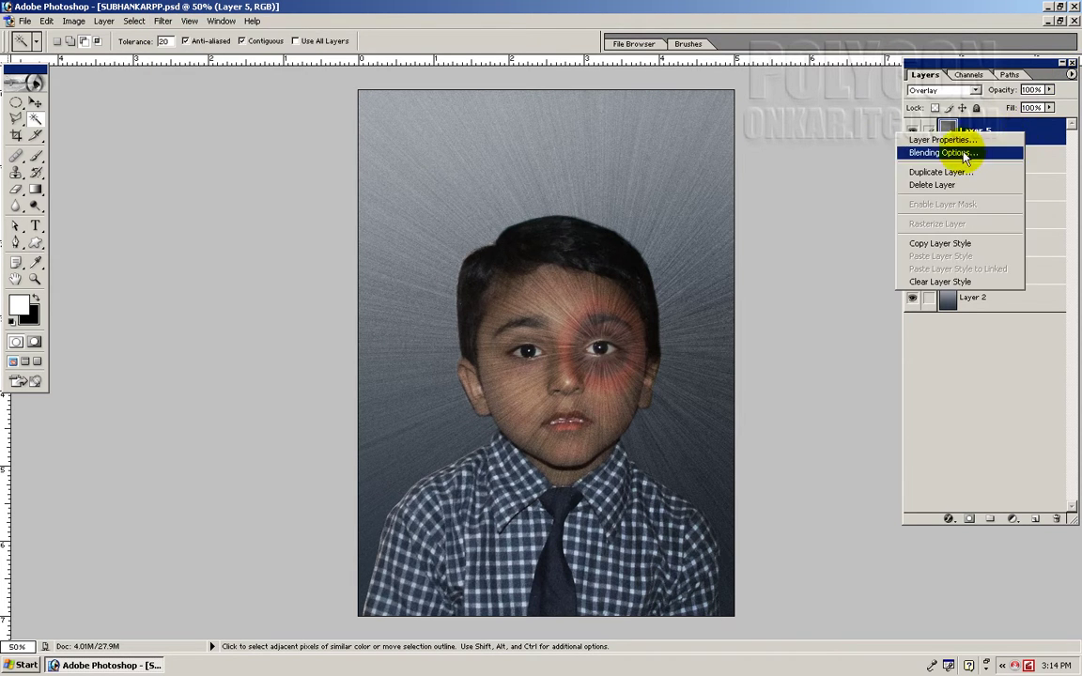
{"action": "left_click", "coordinate": [941, 172]}
{"action": "left_click", "coordinate": [668, 289]}
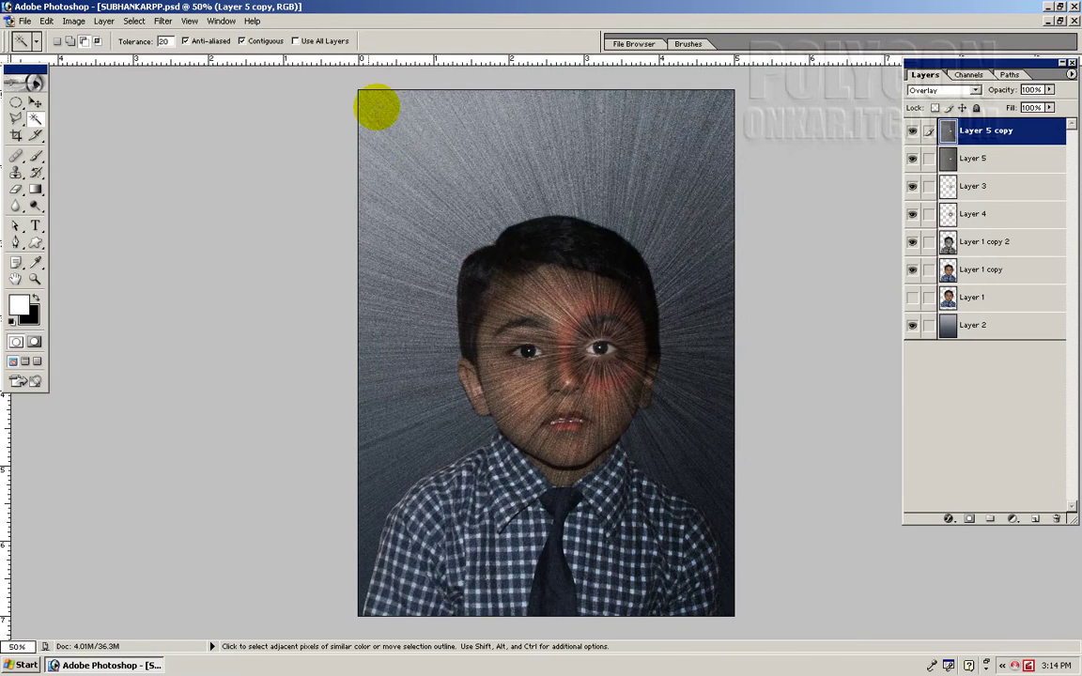
- Add a Lens Flare centred on the boy's right-hand eye at 135% brightness
{"action": "left_click", "coordinate": [163, 20]}
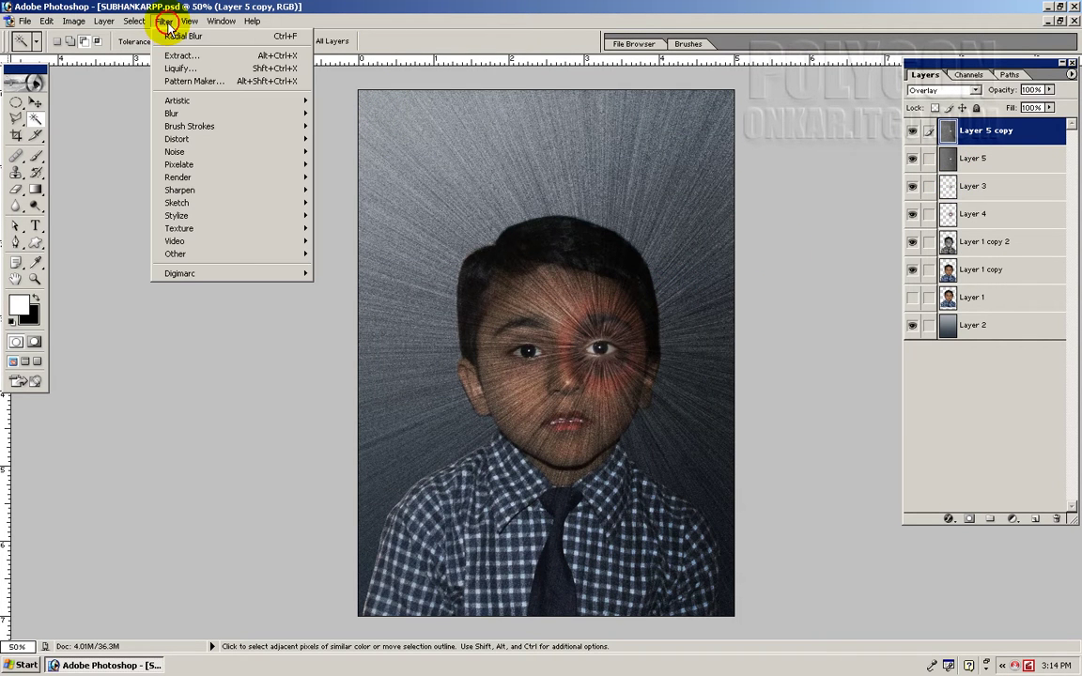
{"action": "mouse_move", "coordinate": [178, 178]}
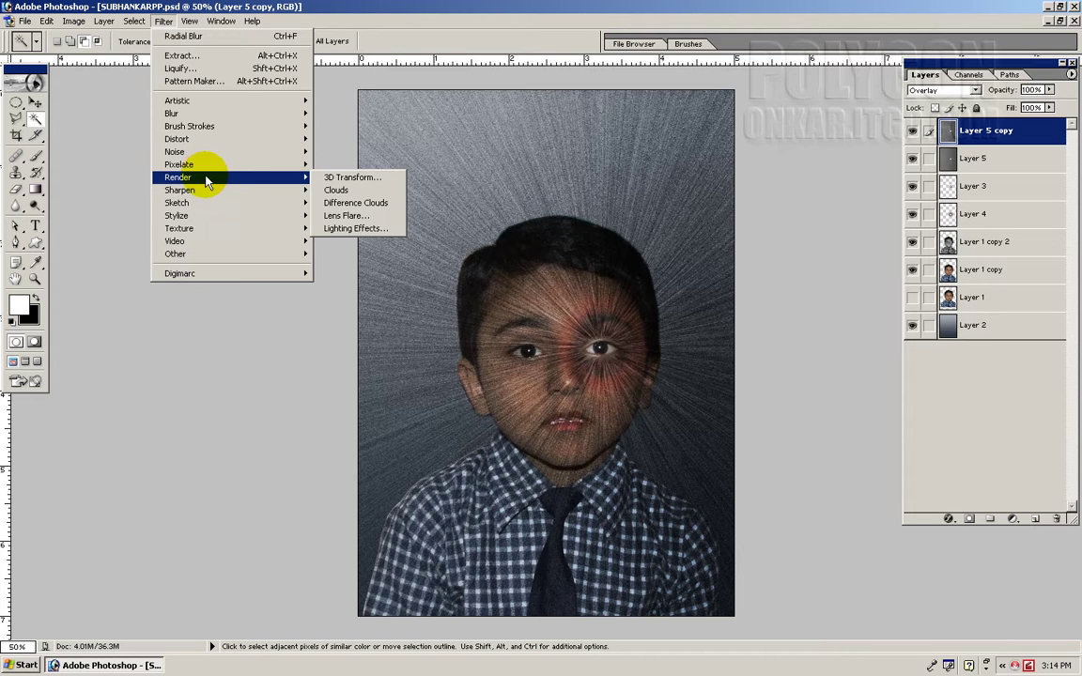
{"action": "left_click", "coordinate": [332, 217]}
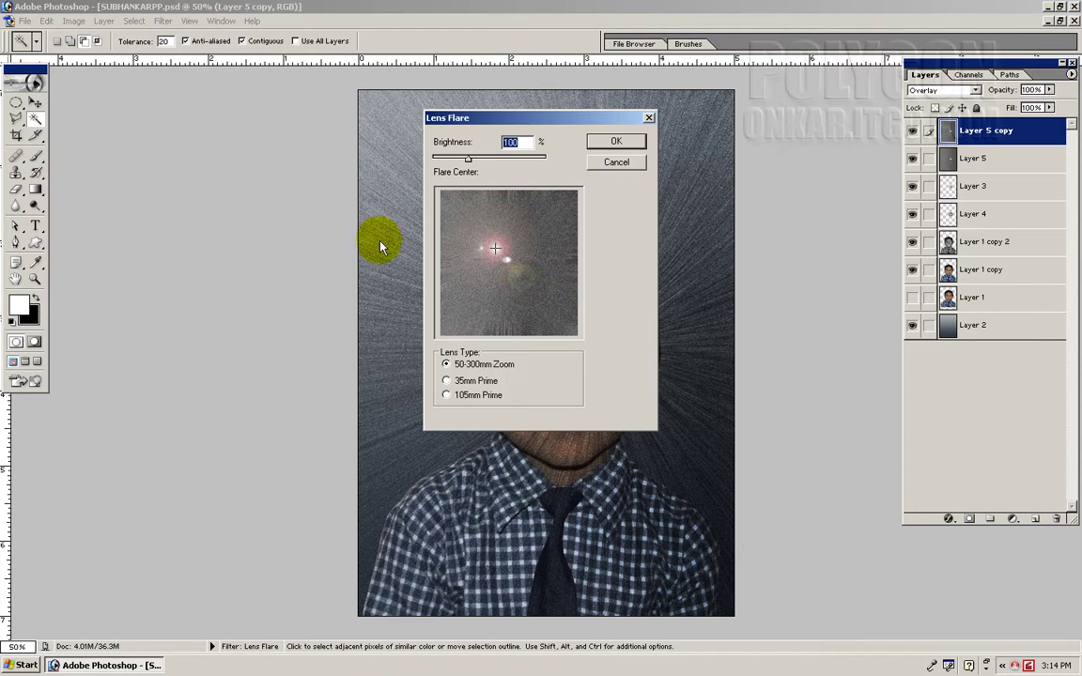
{"action": "left_click", "coordinate": [539, 271]}
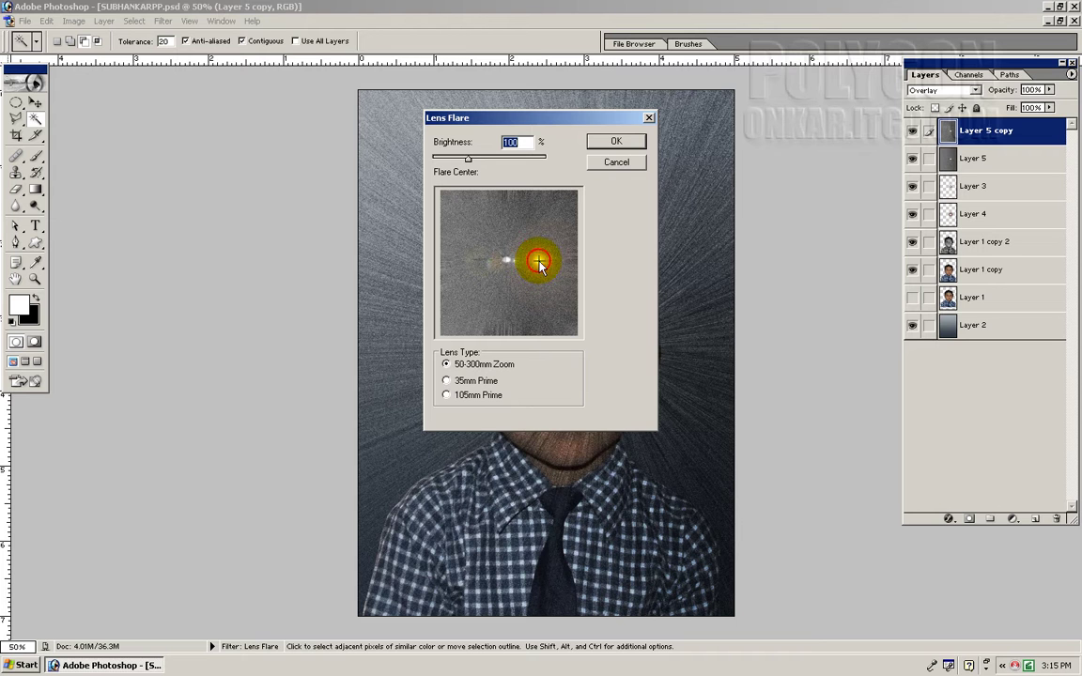
{"action": "left_click", "coordinate": [499, 246]}
{"action": "left_click", "coordinate": [514, 250]}
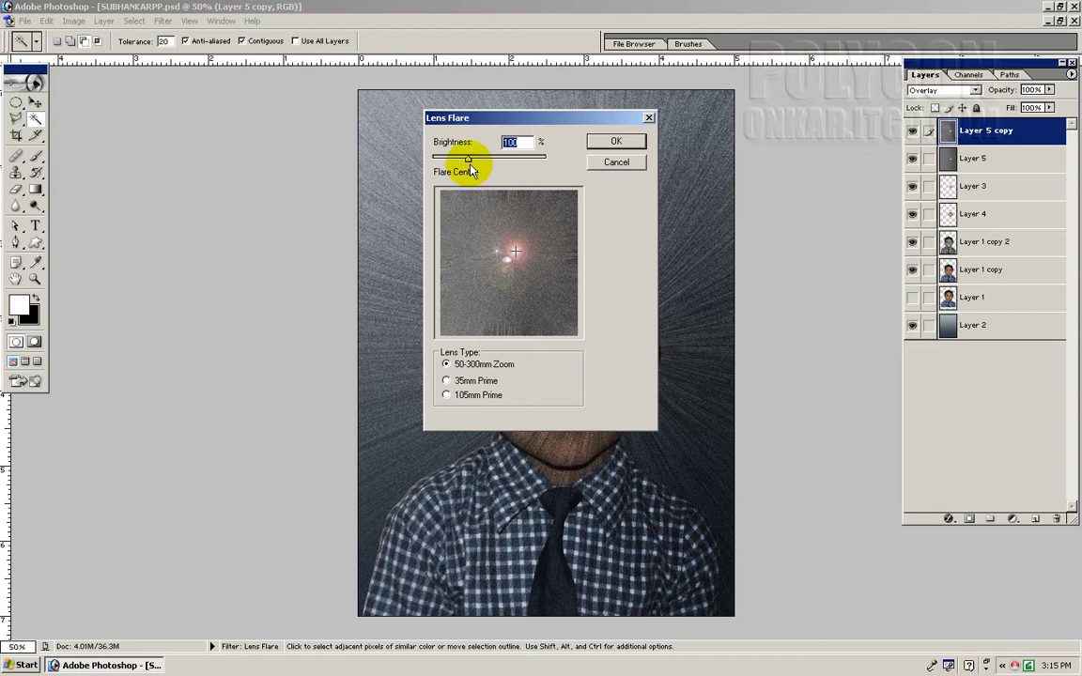
{"action": "left_click_drag", "start_coordinate": [468, 158], "coordinate": [482, 159]}
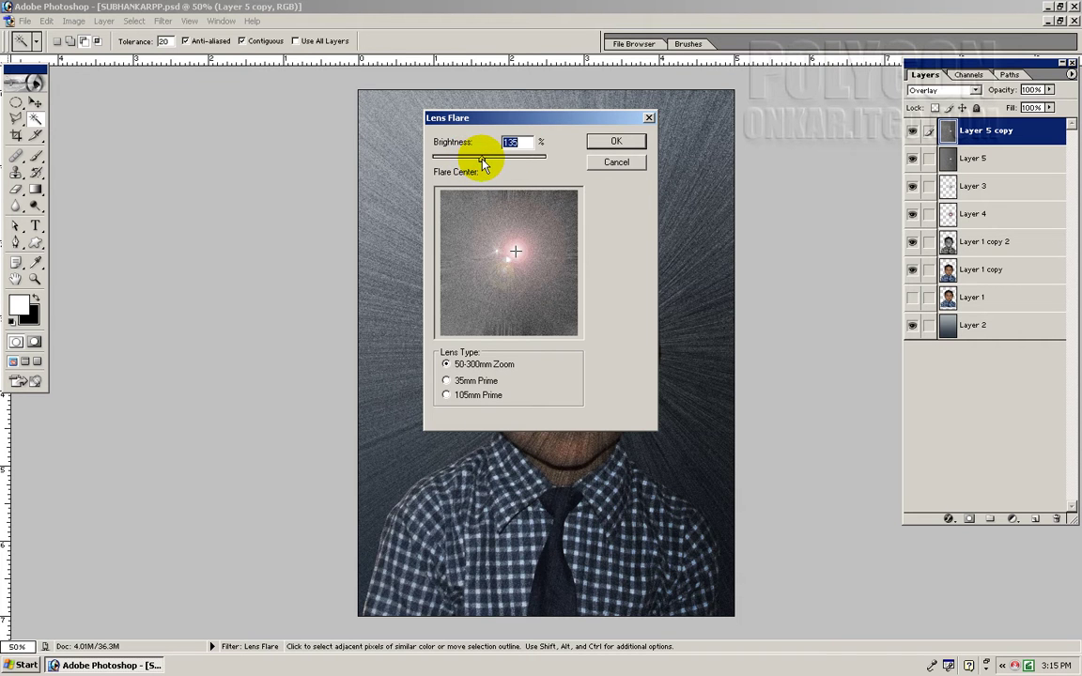
{"action": "left_click", "coordinate": [601, 143]}
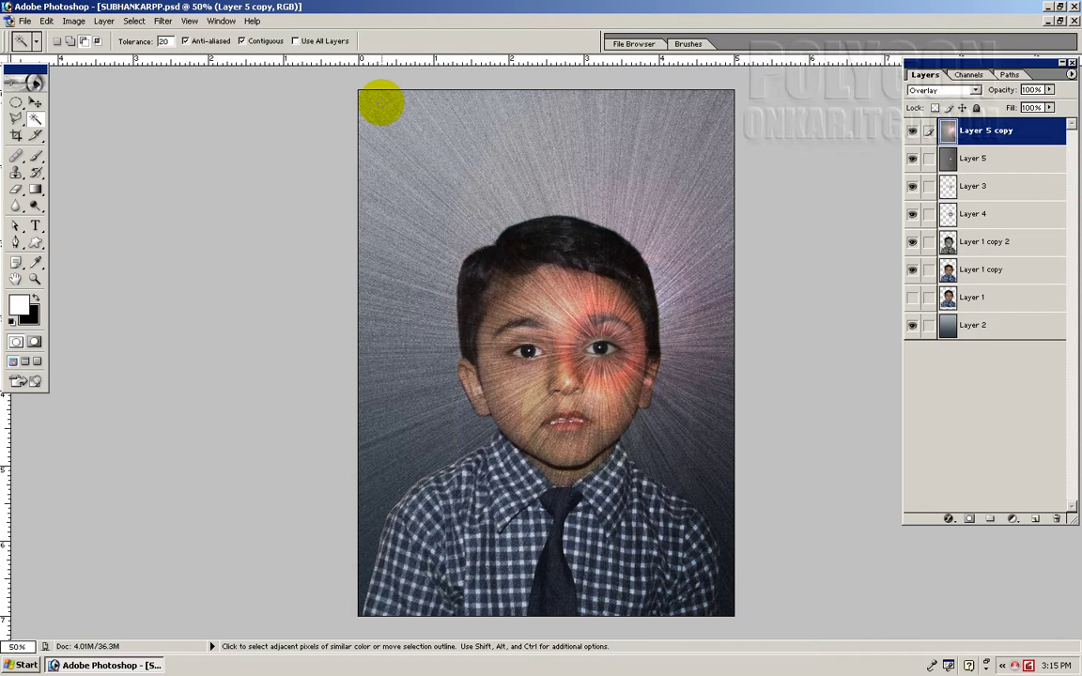
- Save the portrait, then toggle Layer 5 and Layer 5 copy off and on to compare
{"action": "left_click", "coordinate": [25, 21]}
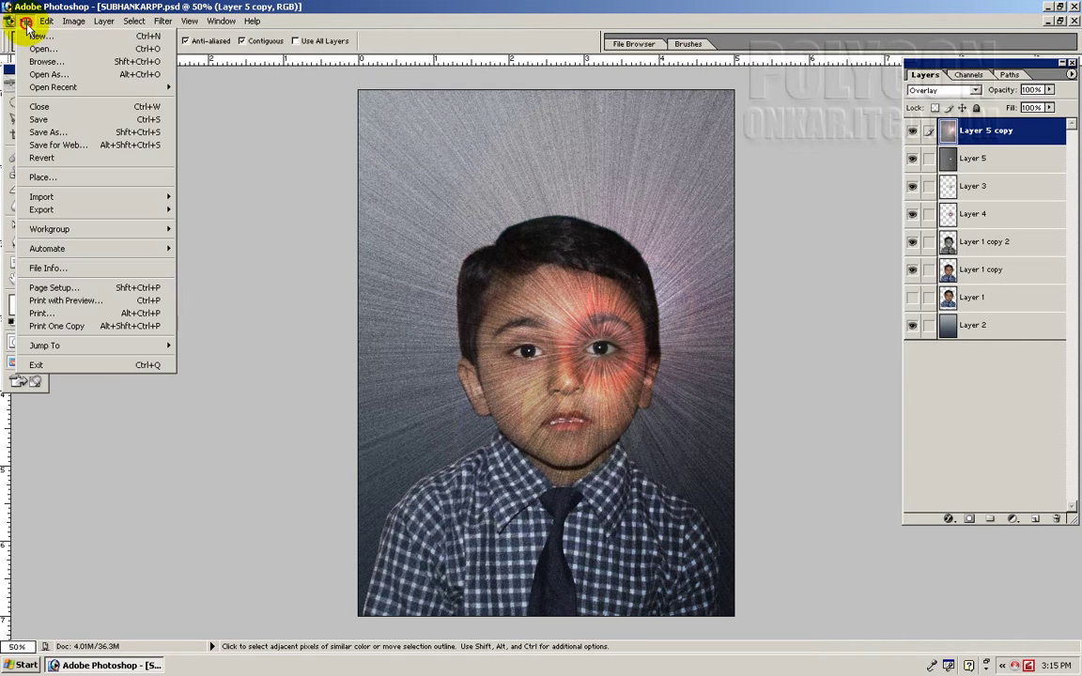
{"action": "left_click", "coordinate": [44, 120]}
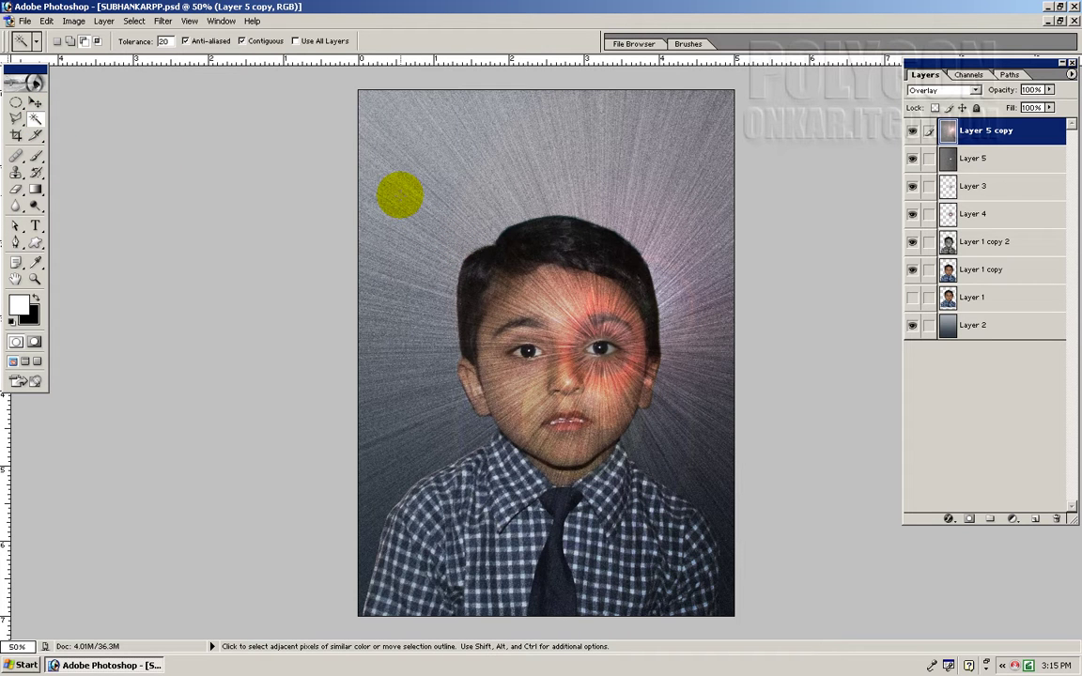
{"action": "left_click", "coordinate": [912, 159]}
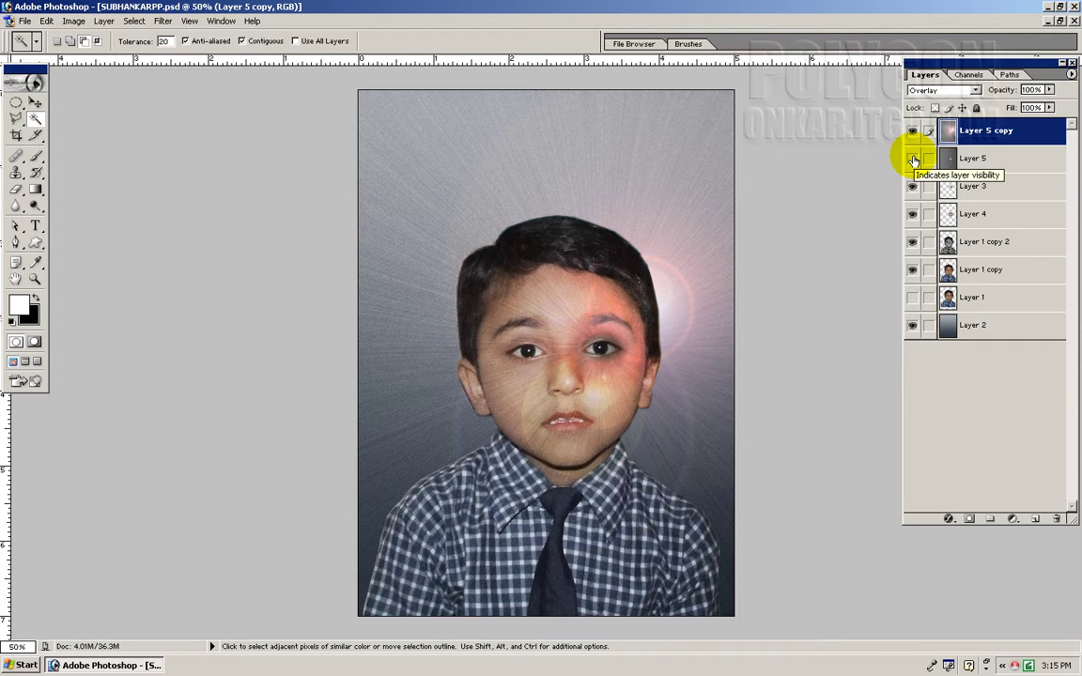
{"action": "left_click", "coordinate": [910, 132]}
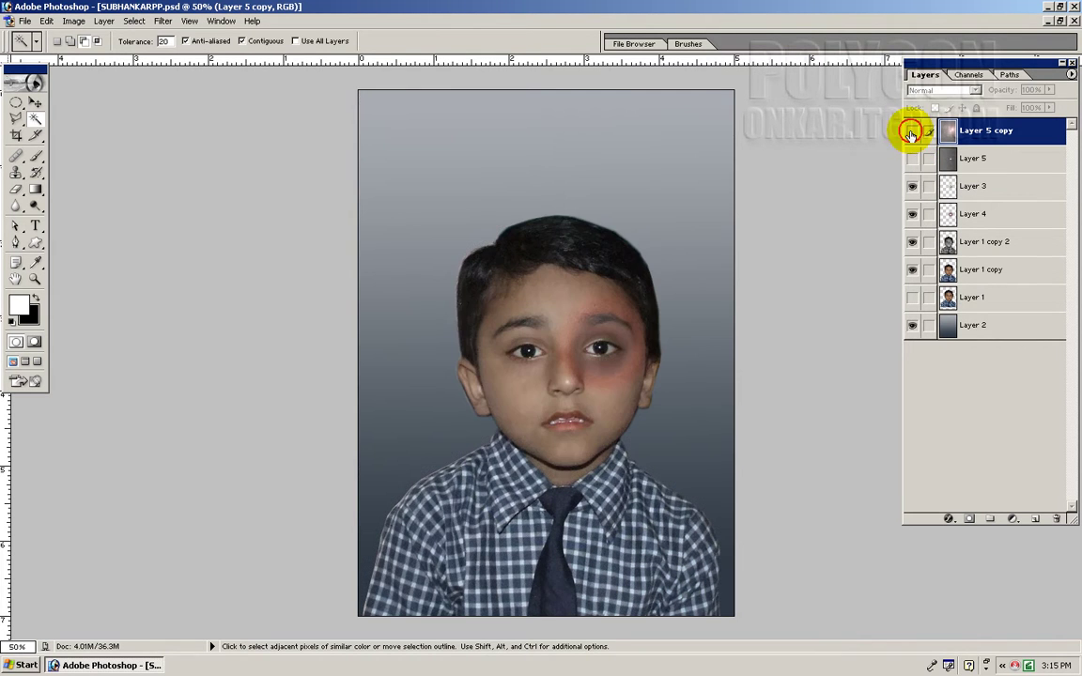
{"action": "left_click", "coordinate": [911, 132]}
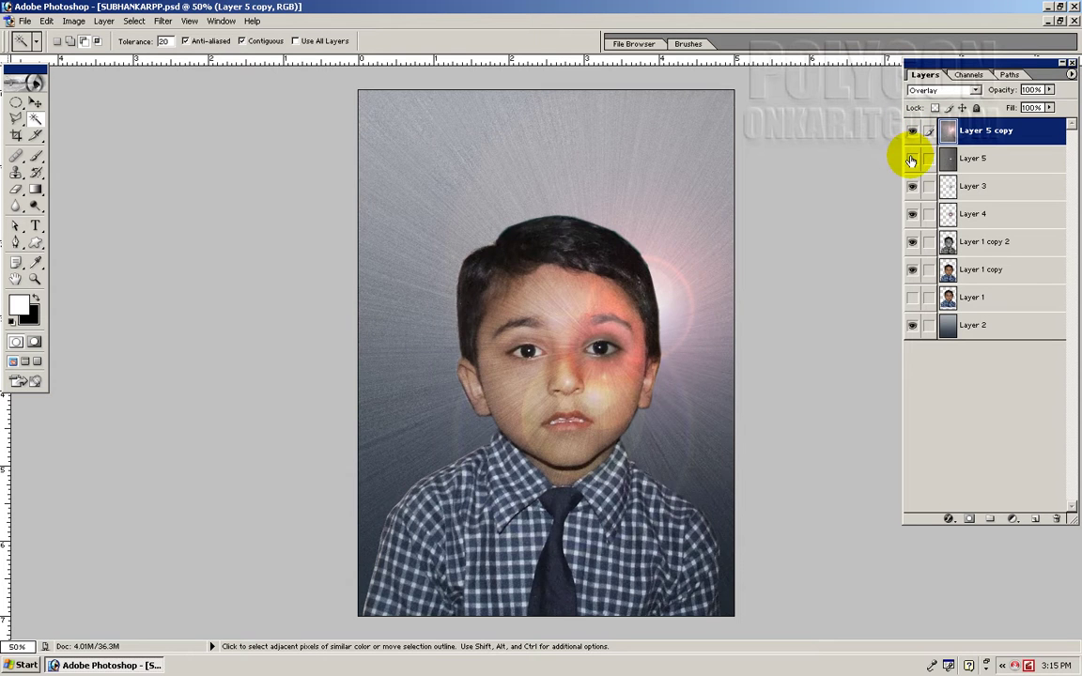
{"action": "left_click", "coordinate": [911, 159]}
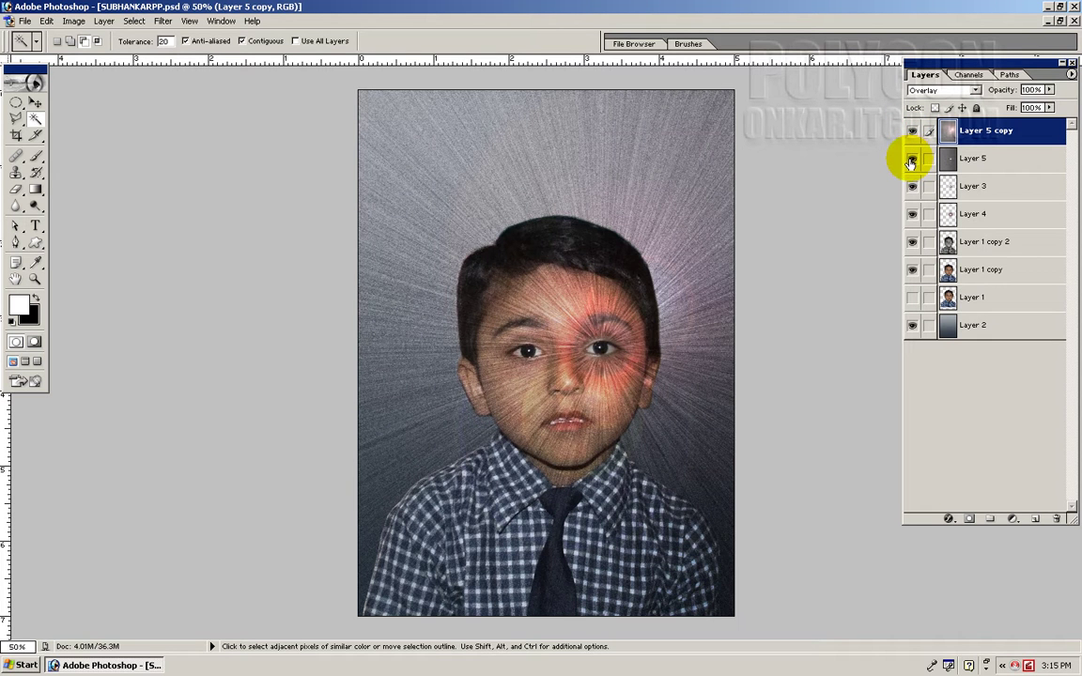
- Toggle Layer 3 off and on, then hide Layer 1 copy 2
{"action": "left_click", "coordinate": [911, 187]}
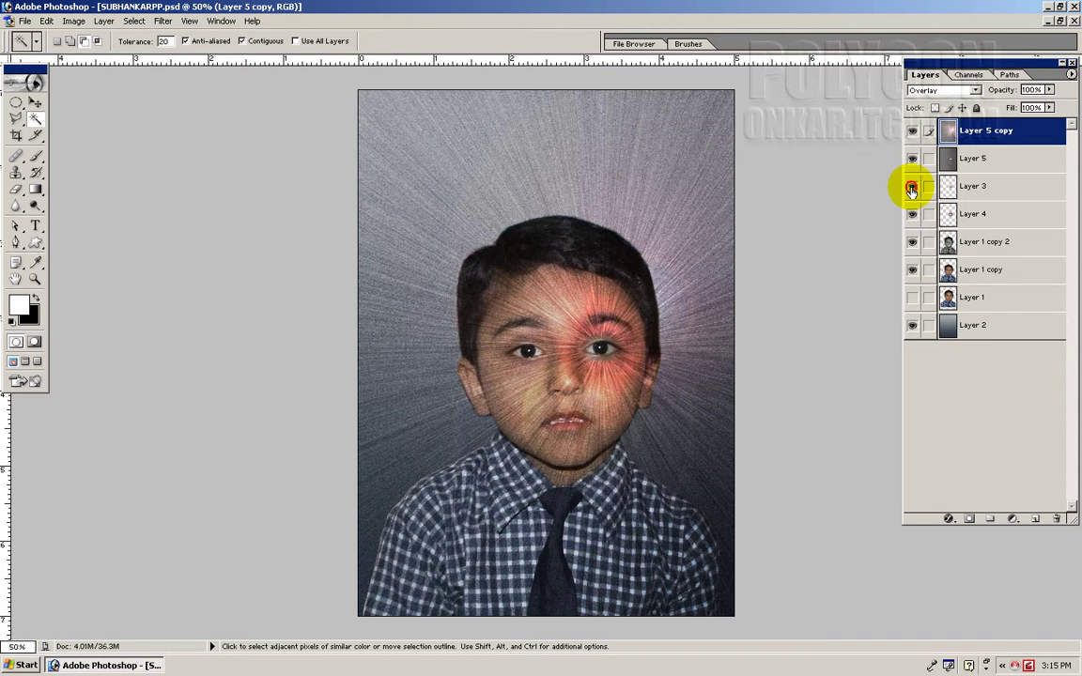
{"action": "left_click", "coordinate": [911, 189]}
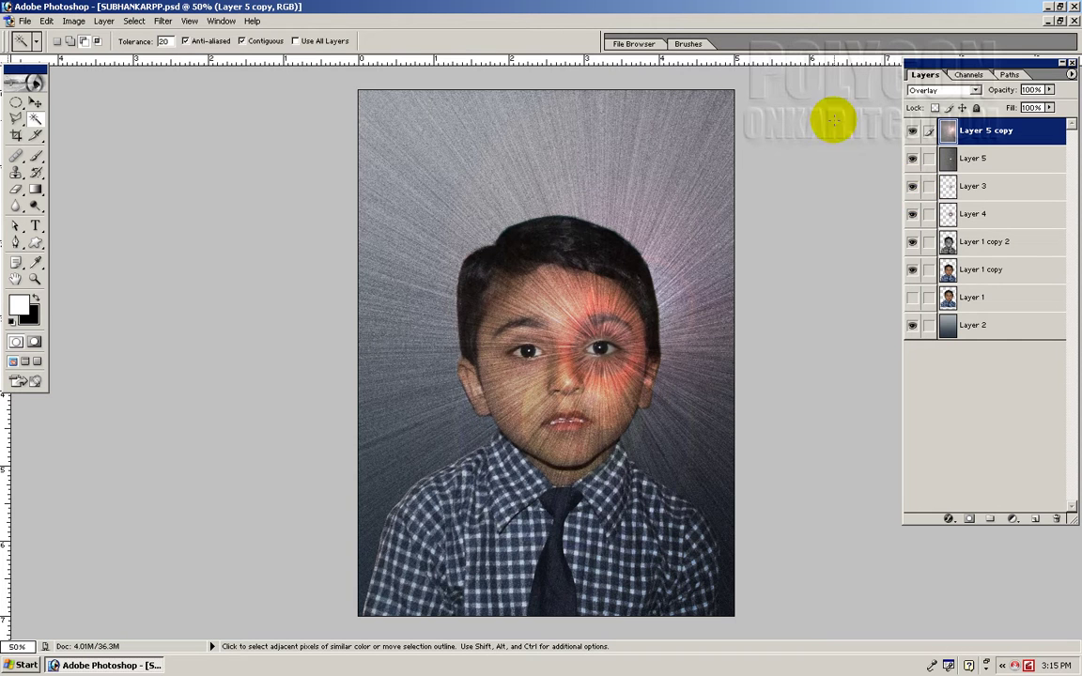
{"action": "left_click", "coordinate": [911, 244]}
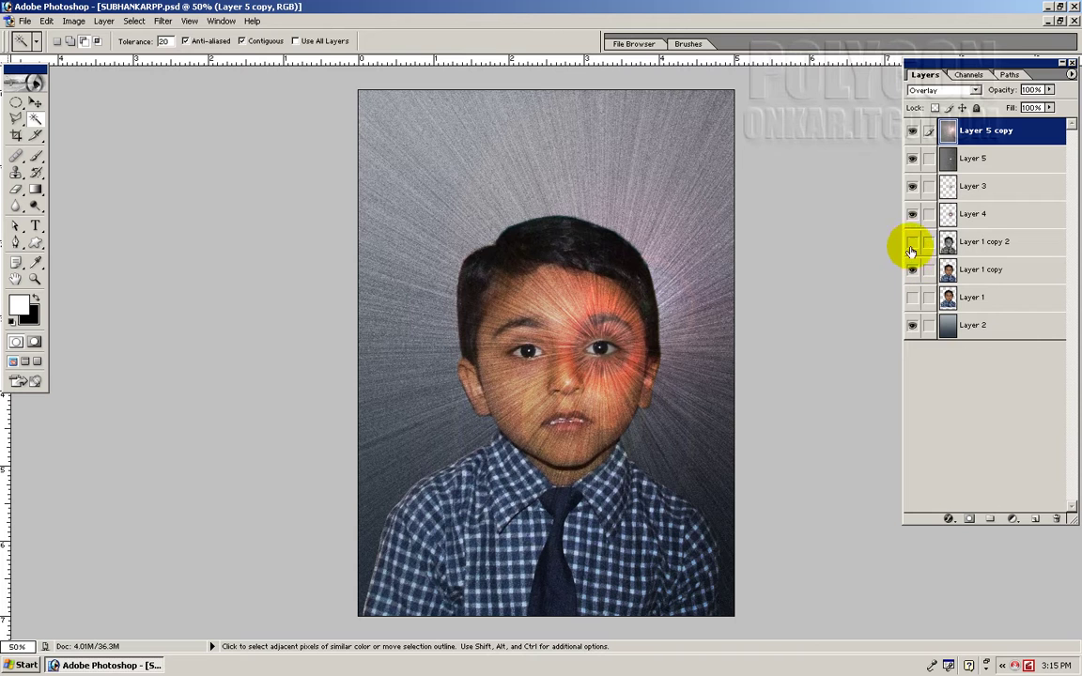
- Adjust Layer 1 copy 2 to 58% opacity, then show Layers 4, 5 and 5 copy again
{"action": "left_click_drag", "start_coordinate": [909, 133], "coordinate": [912, 217]}
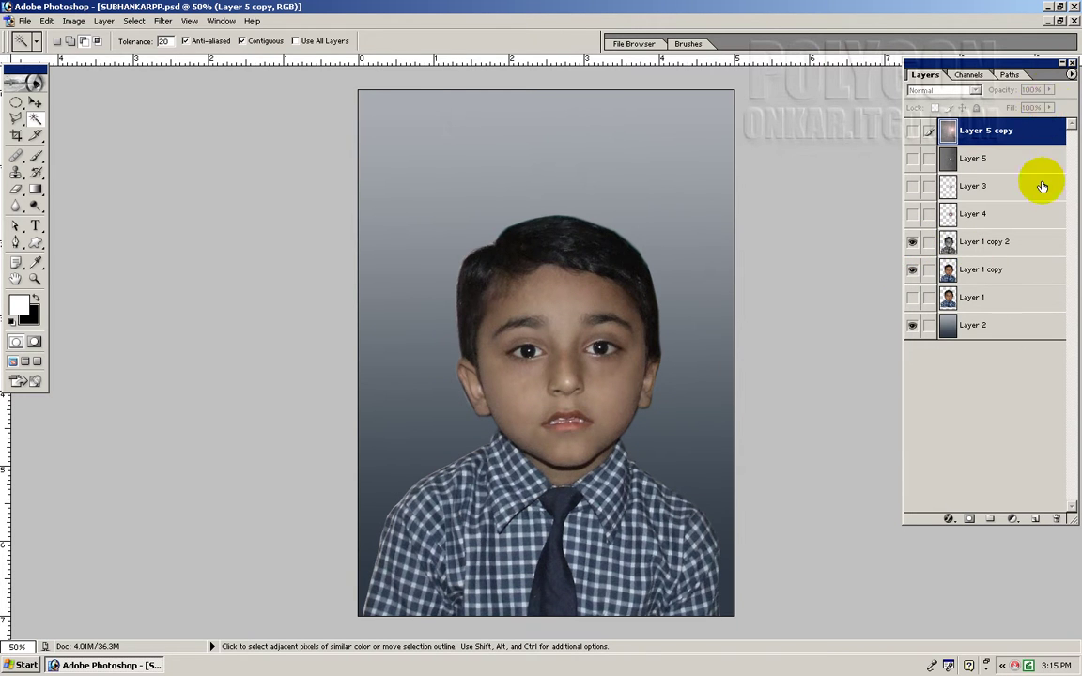
{"action": "left_click", "coordinate": [1030, 244]}
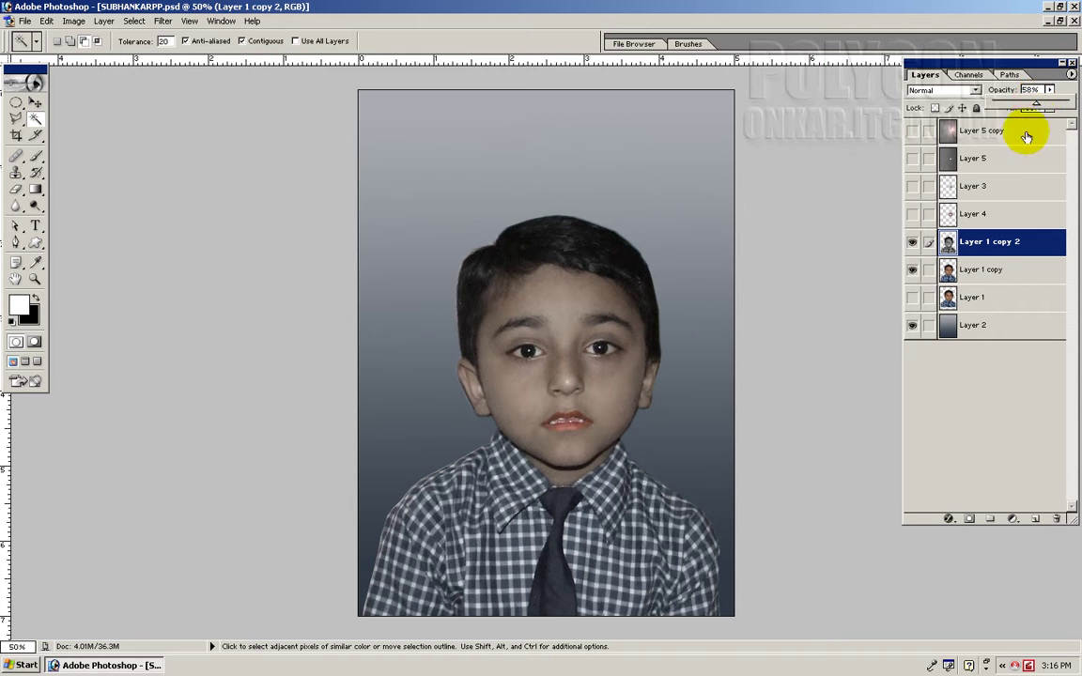
{"action": "left_click", "coordinate": [912, 215]}
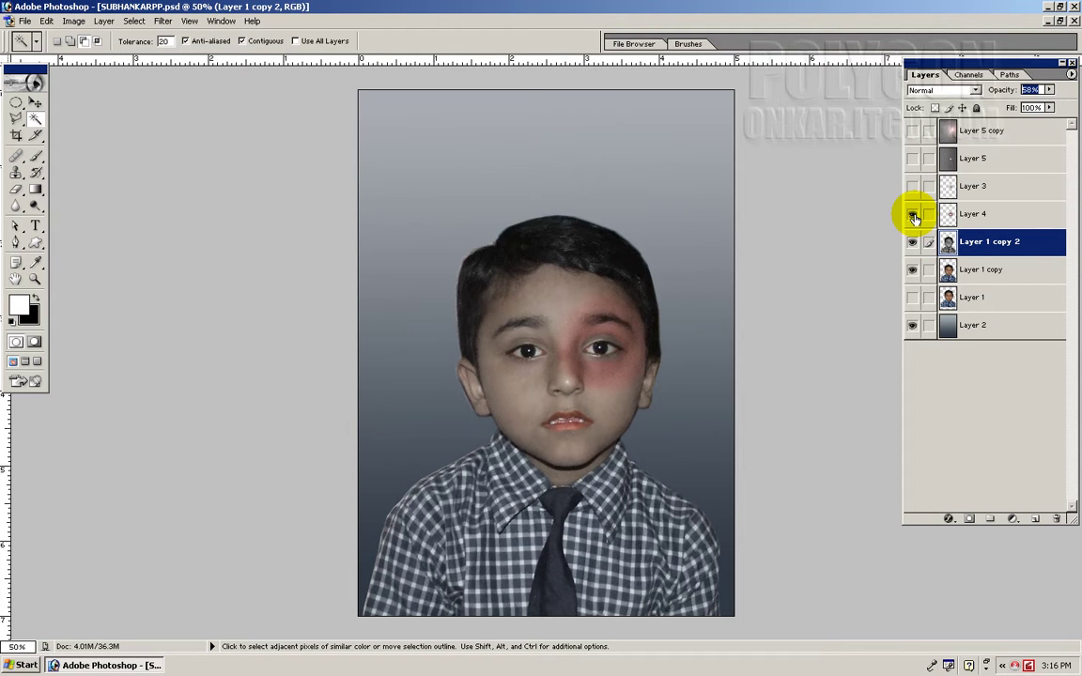
{"action": "left_click", "coordinate": [910, 159]}
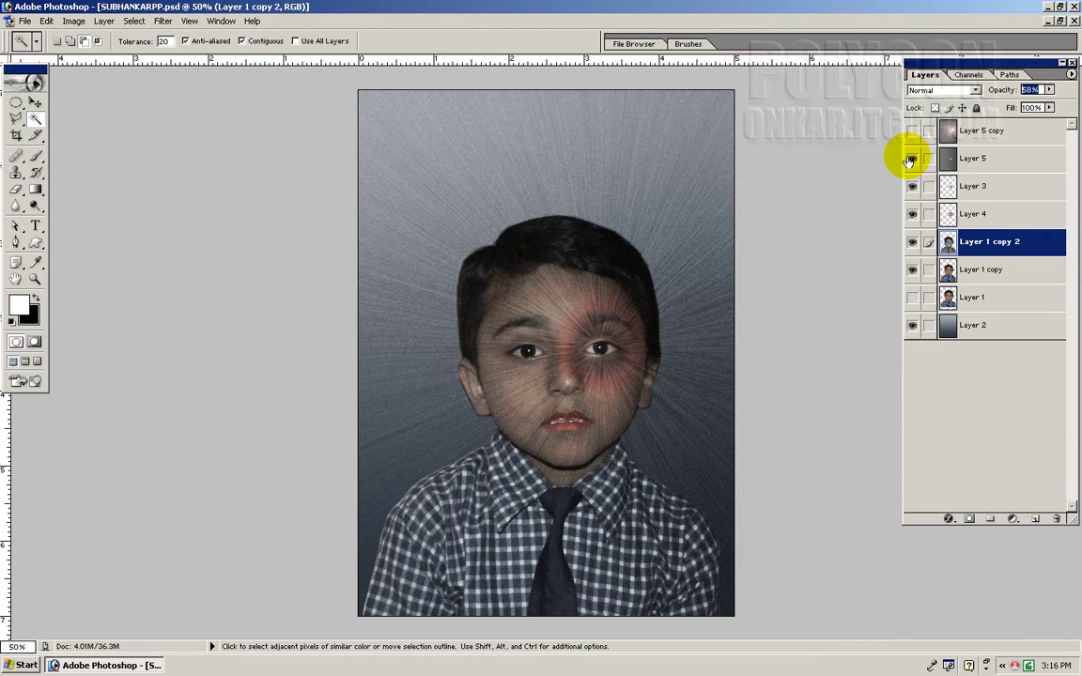
{"action": "left_click", "coordinate": [912, 130]}
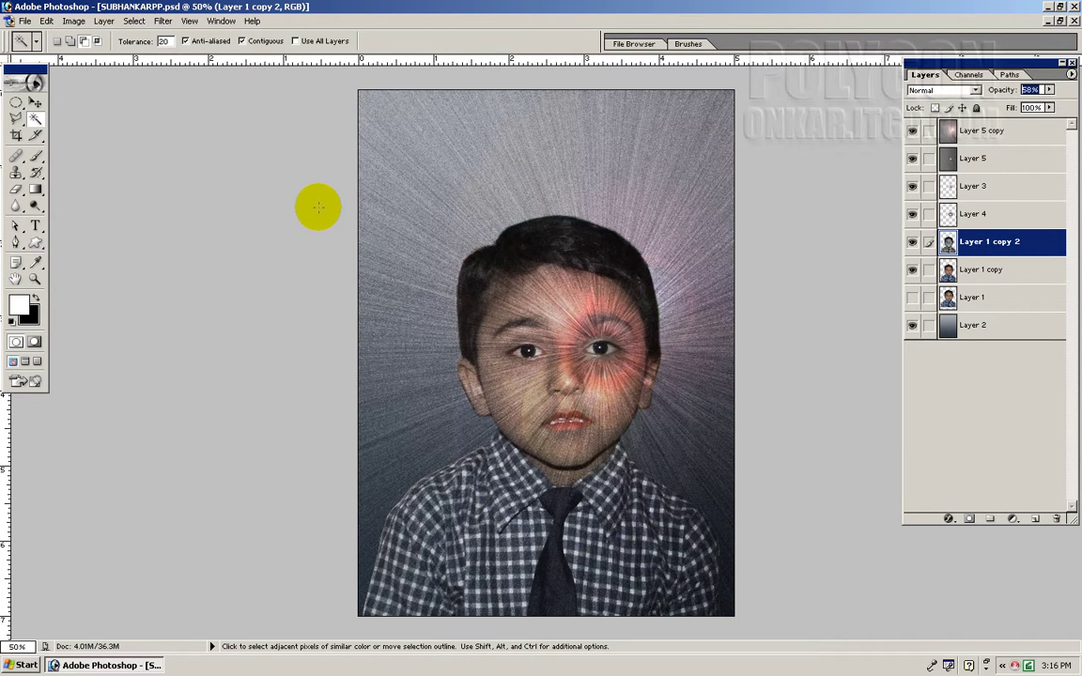
- Select Layer 5 copy and start a new layer from the Layers palette menu
{"action": "left_click", "coordinate": [990, 131]}
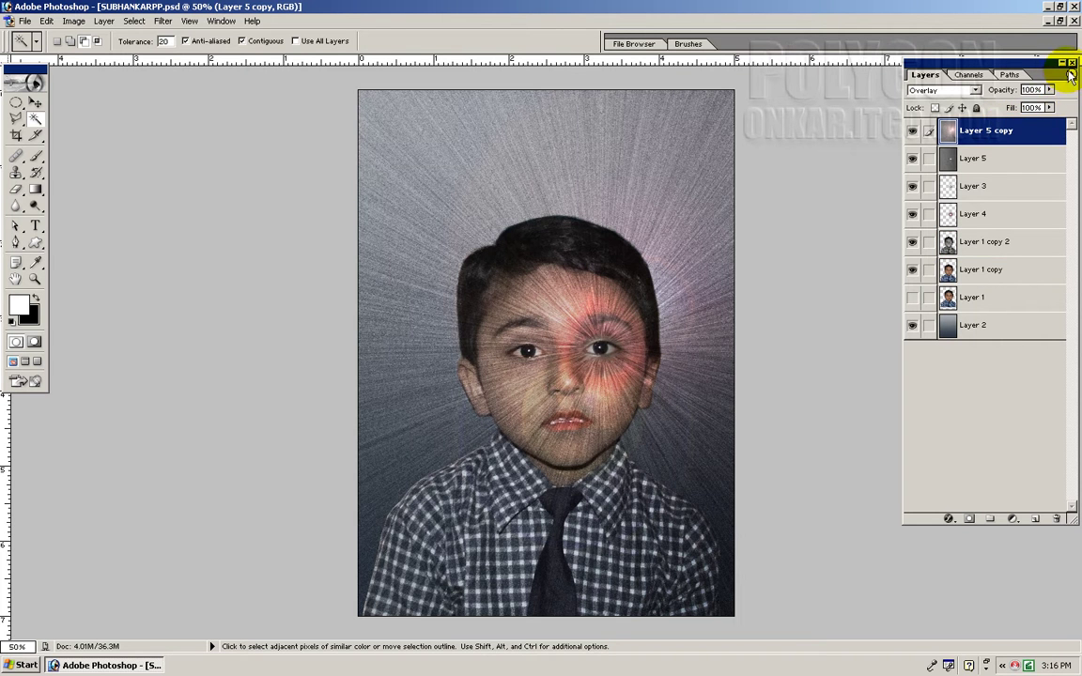
{"action": "left_click", "coordinate": [1071, 75]}
{"action": "left_click", "coordinate": [1050, 103]}
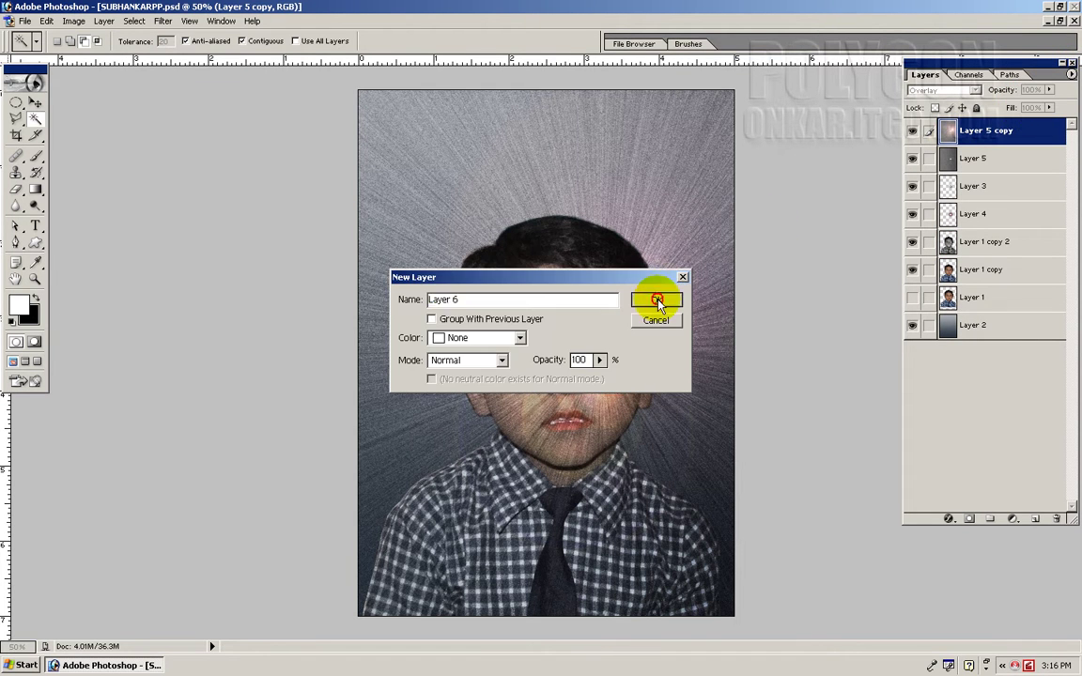
- Create Layer 6 and fill it with a diagonal Black, White linear gradient
{"action": "left_click", "coordinate": [657, 301]}
{"action": "left_click", "coordinate": [38, 189]}
{"action": "left_click", "coordinate": [79, 41]}
{"action": "left_click", "coordinate": [185, 84]}
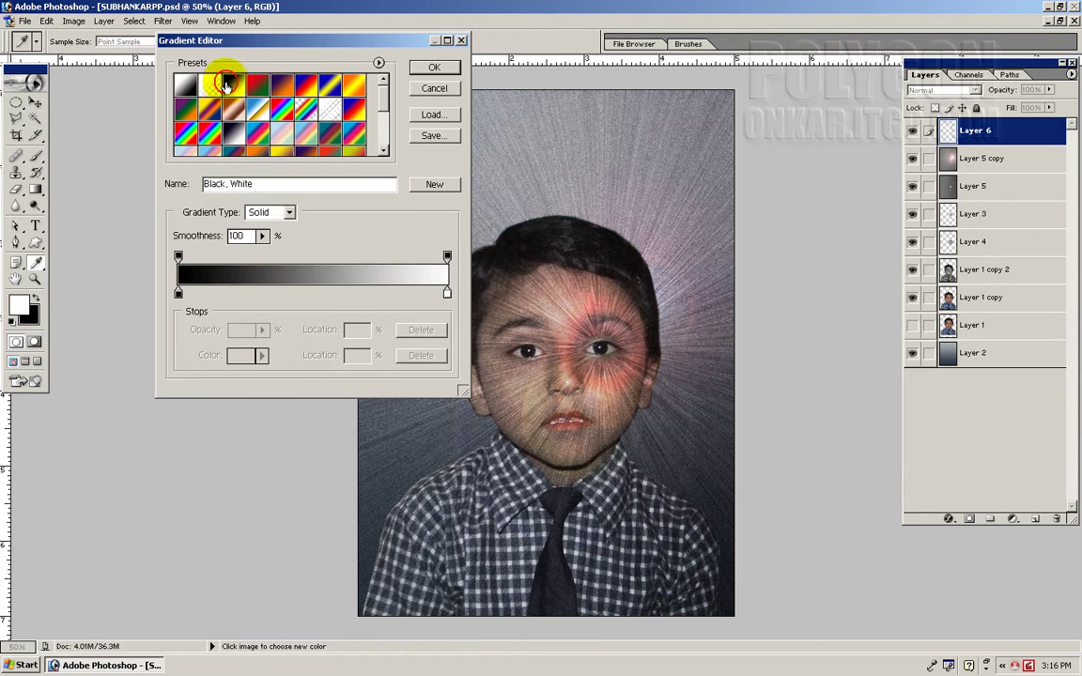
{"action": "left_click", "coordinate": [432, 67]}
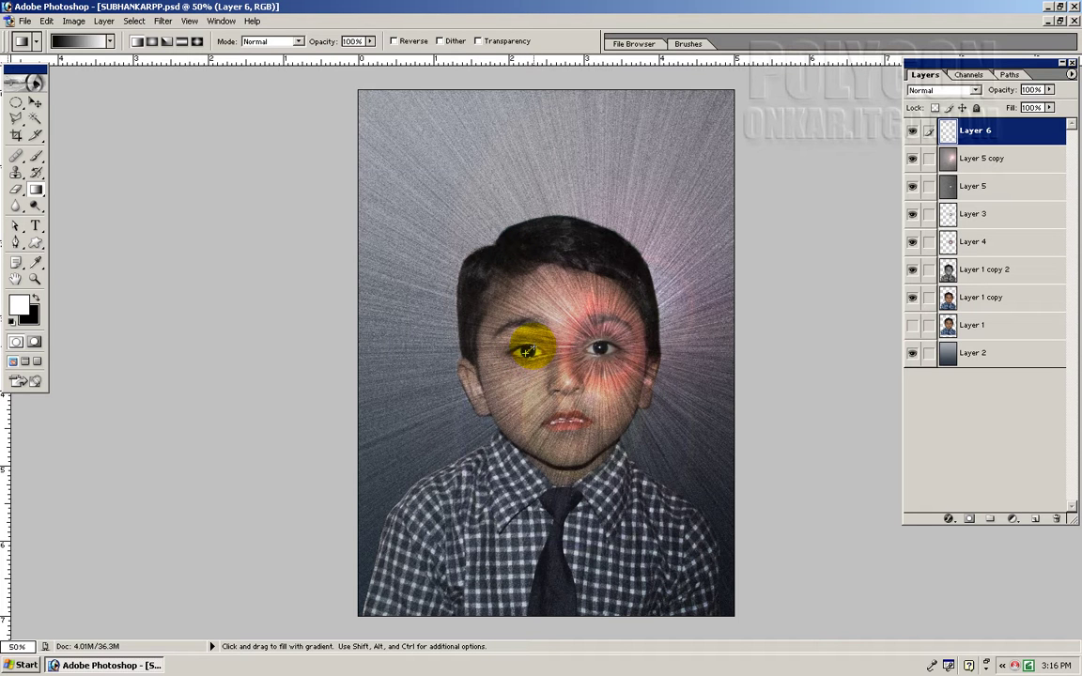
{"action": "left_click_drag", "start_coordinate": [528, 351], "coordinate": [536, 340]}
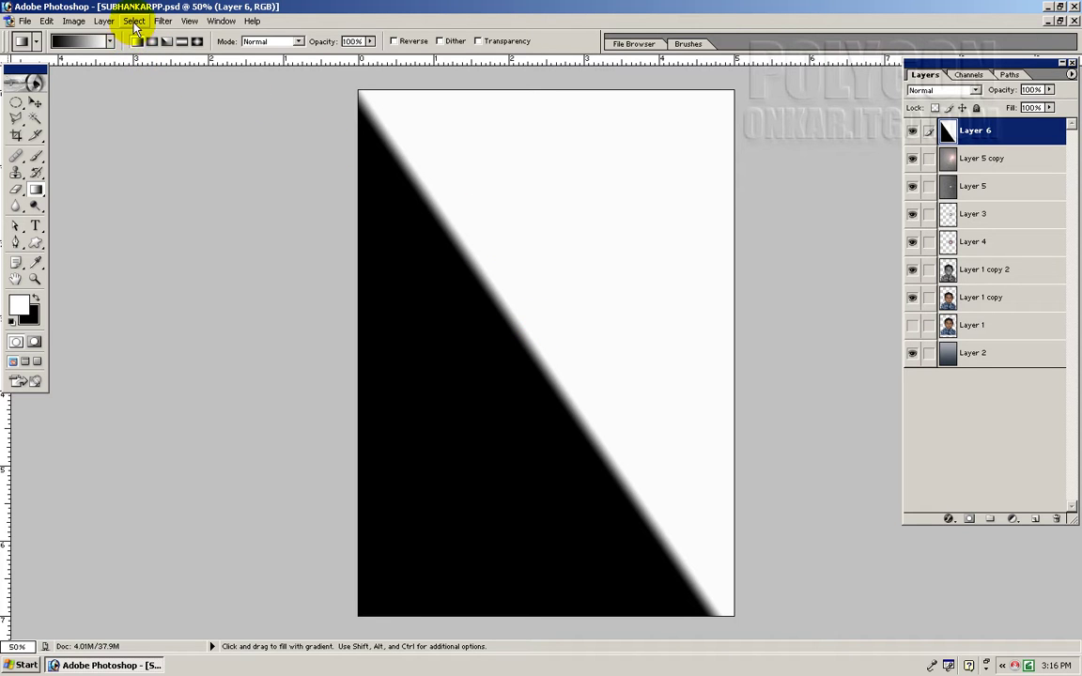
- Apply Difference Clouds to Layer 6 and invert it so the streak turns white
{"action": "left_click", "coordinate": [163, 21]}
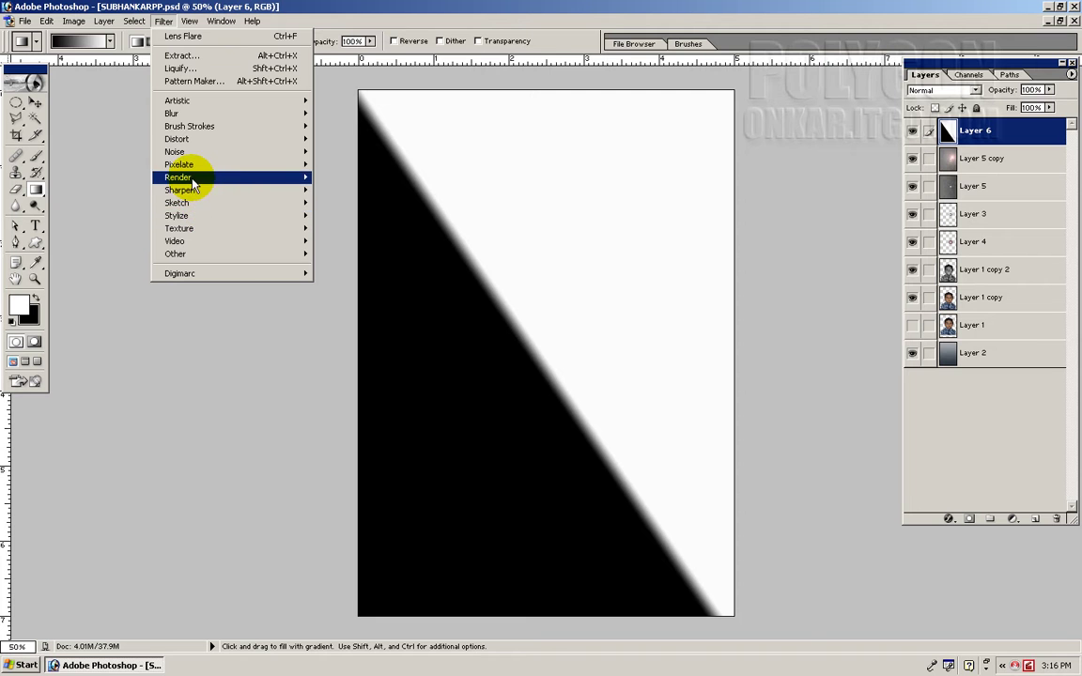
{"action": "left_click", "coordinate": [336, 203]}
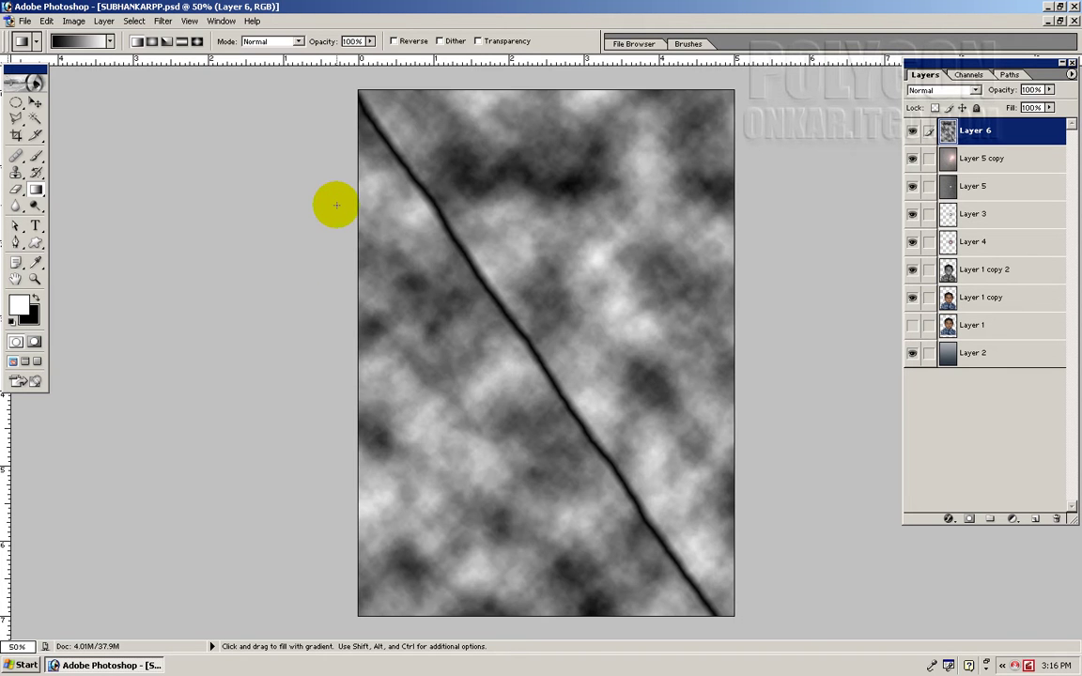
{"action": "left_click", "coordinate": [75, 20]}
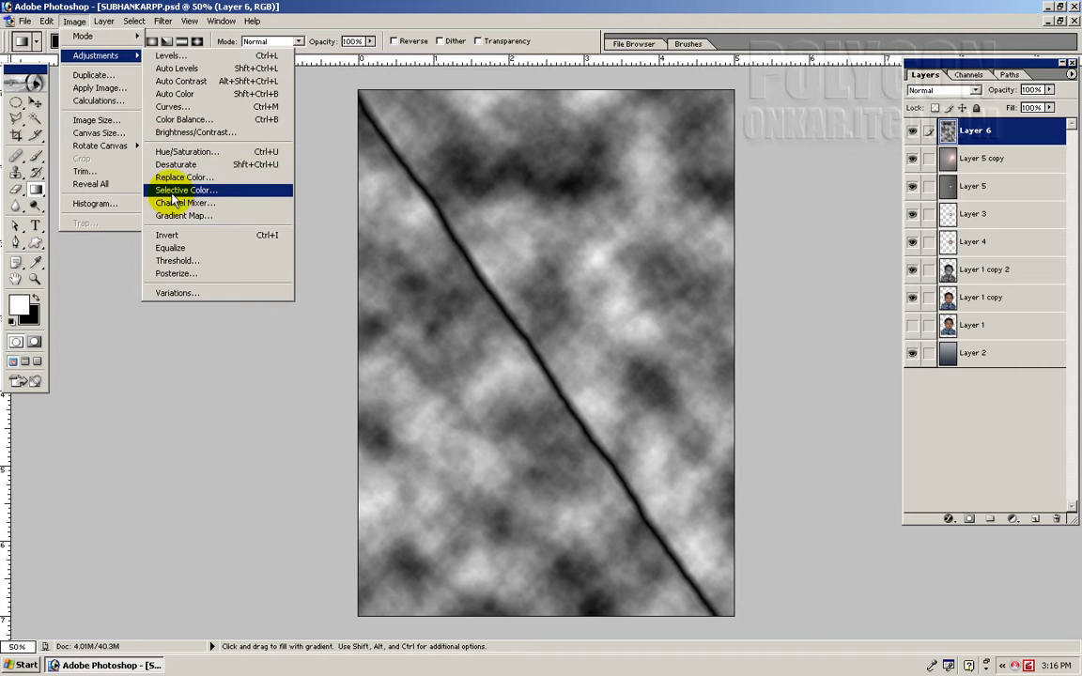
{"action": "mouse_move", "coordinate": [96, 56]}
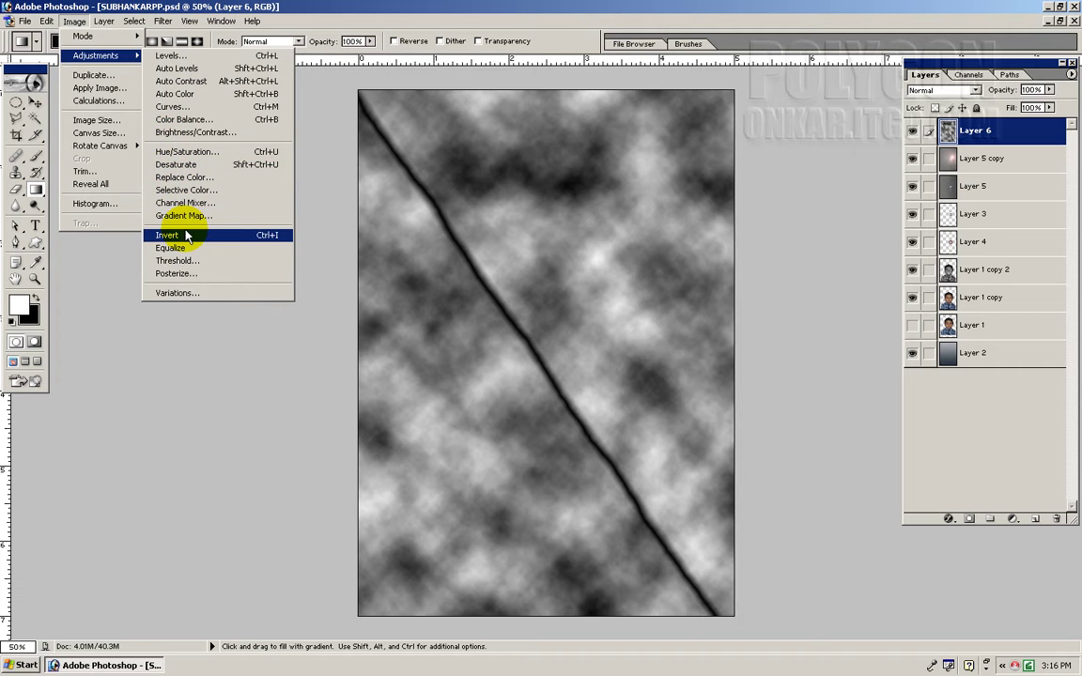
{"action": "left_click", "coordinate": [186, 234]}
- Try Levels black, midtone and white point sliders on the clouds, then cancel
{"action": "left_click", "coordinate": [79, 21]}
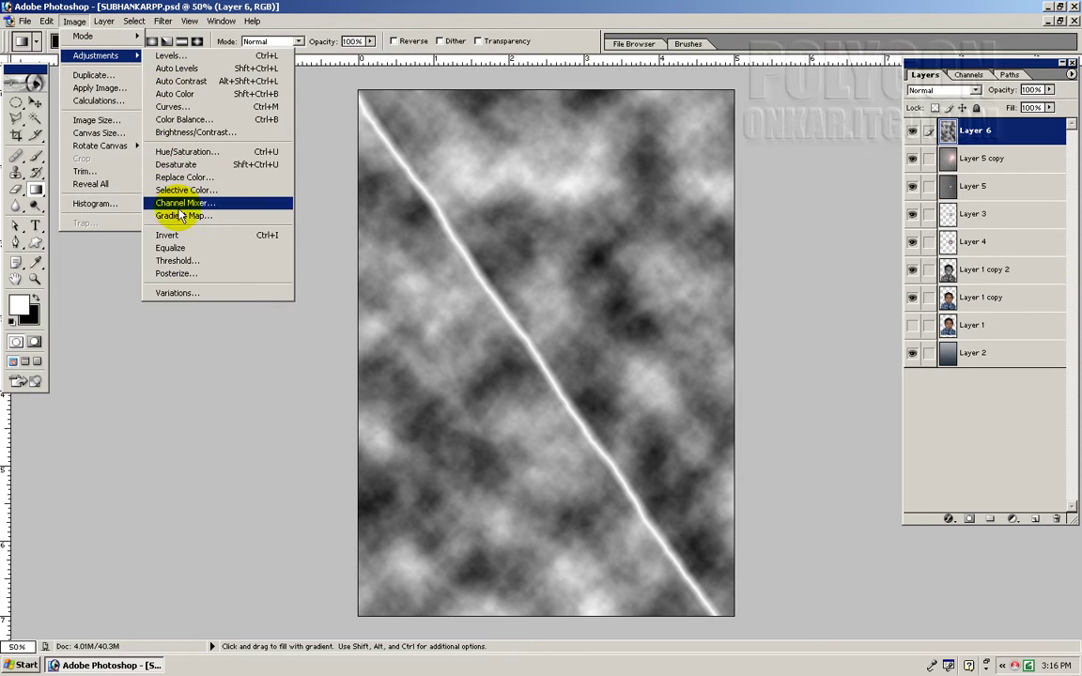
{"action": "left_click", "coordinate": [146, 55]}
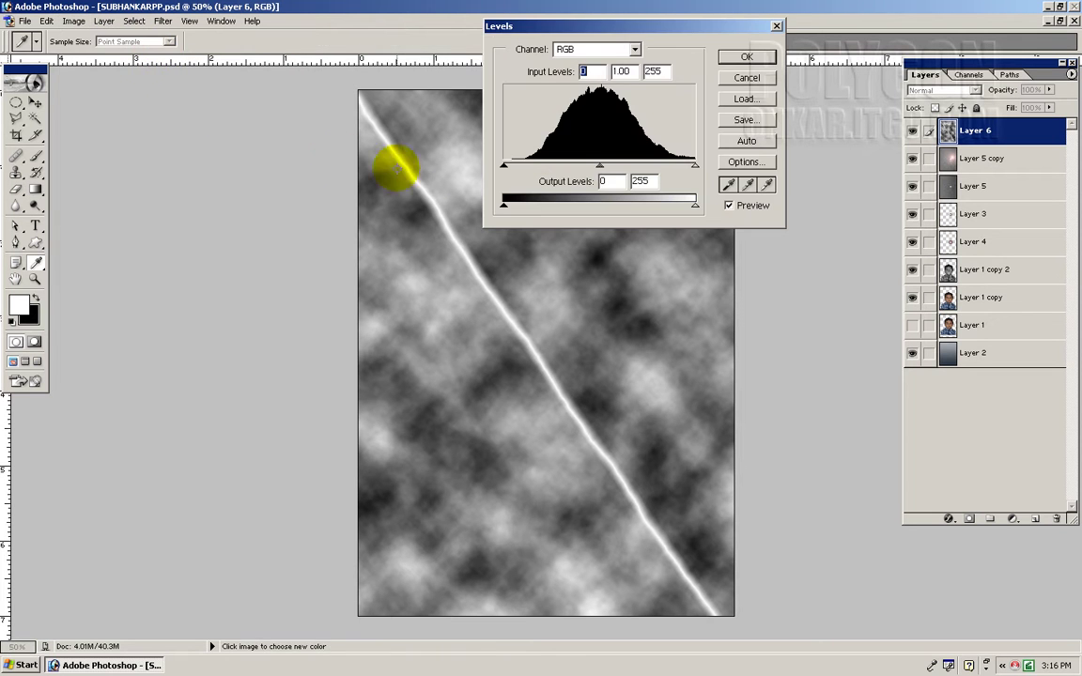
{"action": "left_click_drag", "start_coordinate": [601, 166], "coordinate": [641, 166]}
{"action": "left_click_drag", "start_coordinate": [504, 167], "coordinate": [569, 166]}
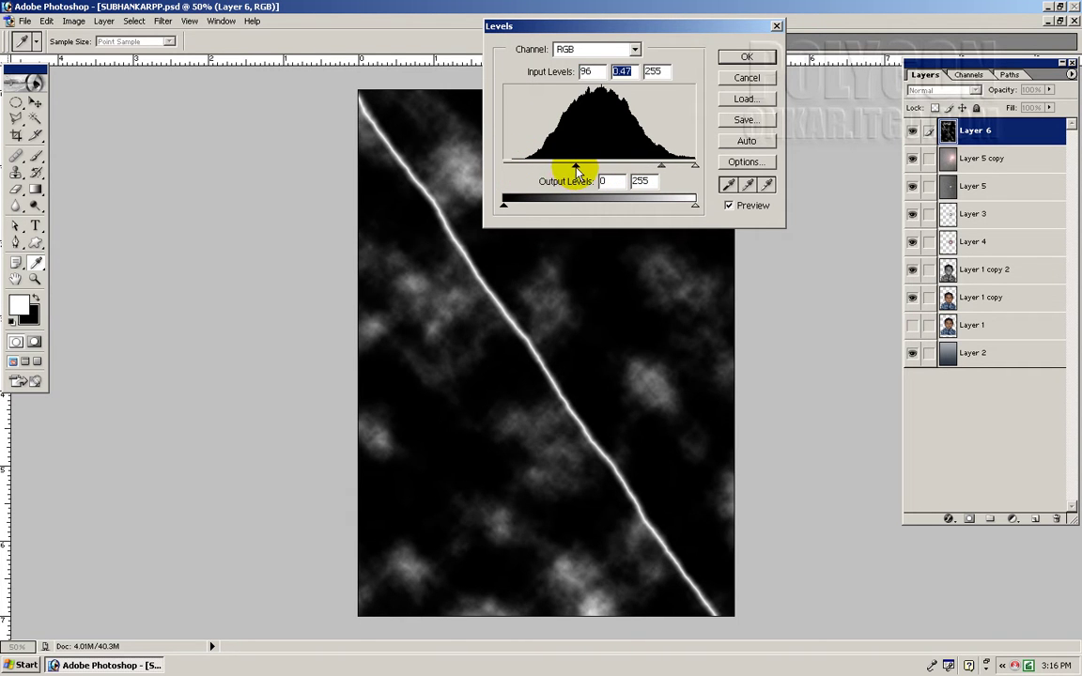
{"action": "mouse_move", "coordinate": [694, 169]}
{"action": "left_mouse_down"}
{"action": "mouse_move", "coordinate": [640, 169]}
{"action": "mouse_move", "coordinate": [649, 169]}
{"action": "left_mouse_up"}
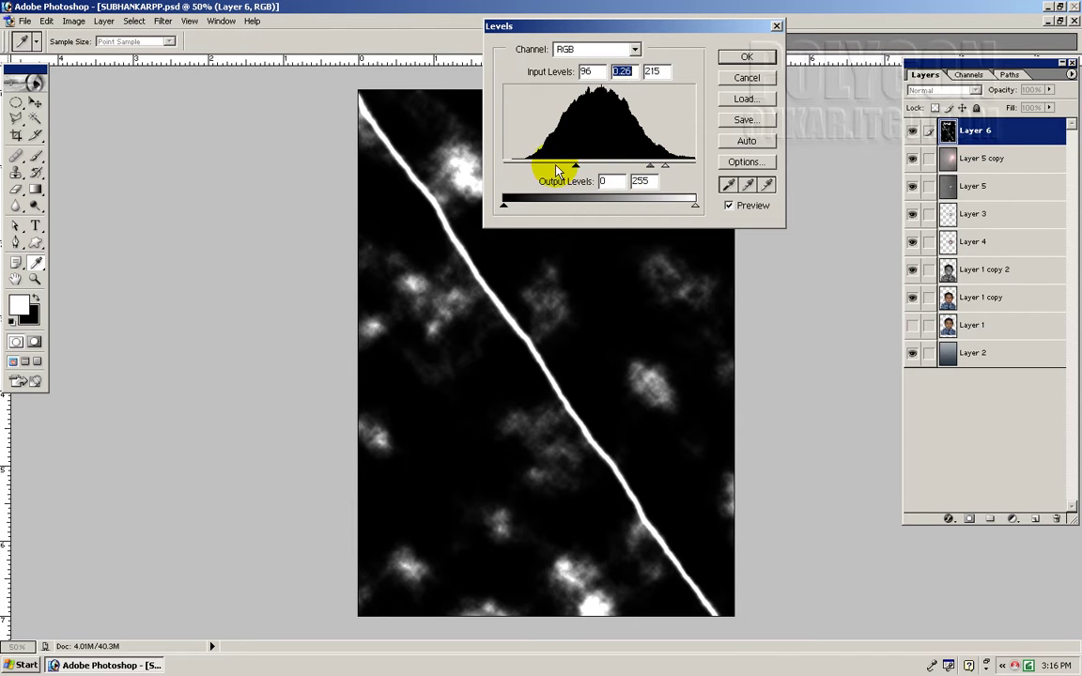
{"action": "mouse_move", "coordinate": [579, 169]}
{"action": "left_mouse_down"}
{"action": "mouse_move", "coordinate": [605, 171]}
{"action": "mouse_move", "coordinate": [556, 176]}
{"action": "left_mouse_up"}
{"action": "left_click", "coordinate": [741, 81]}
- Redraw the diagonal gradient on Layer 6, render Difference Clouds and invert it
{"action": "key", "text": "g"}
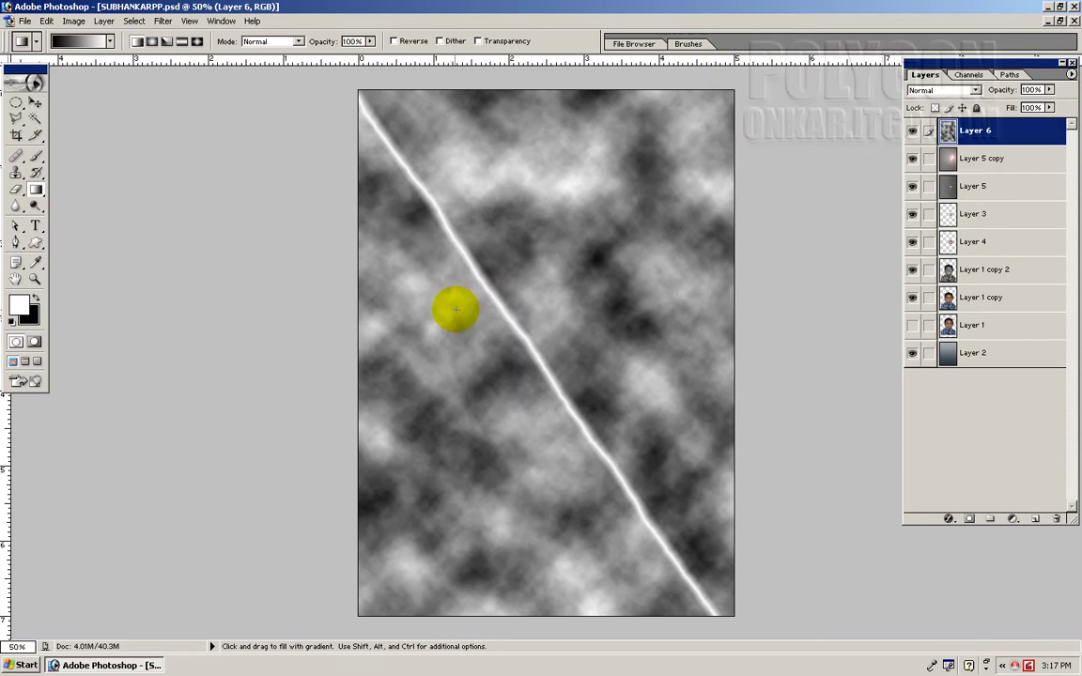
{"action": "left_click_drag", "start_coordinate": [493, 303], "coordinate": [495, 300]}
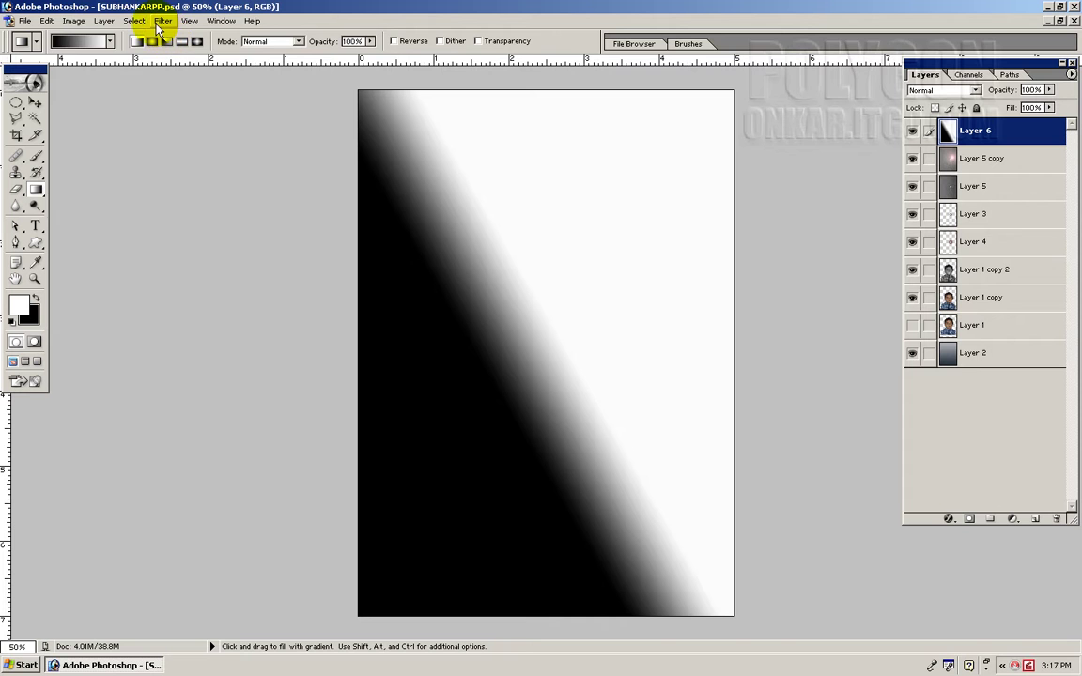
{"action": "left_click", "coordinate": [74, 20]}
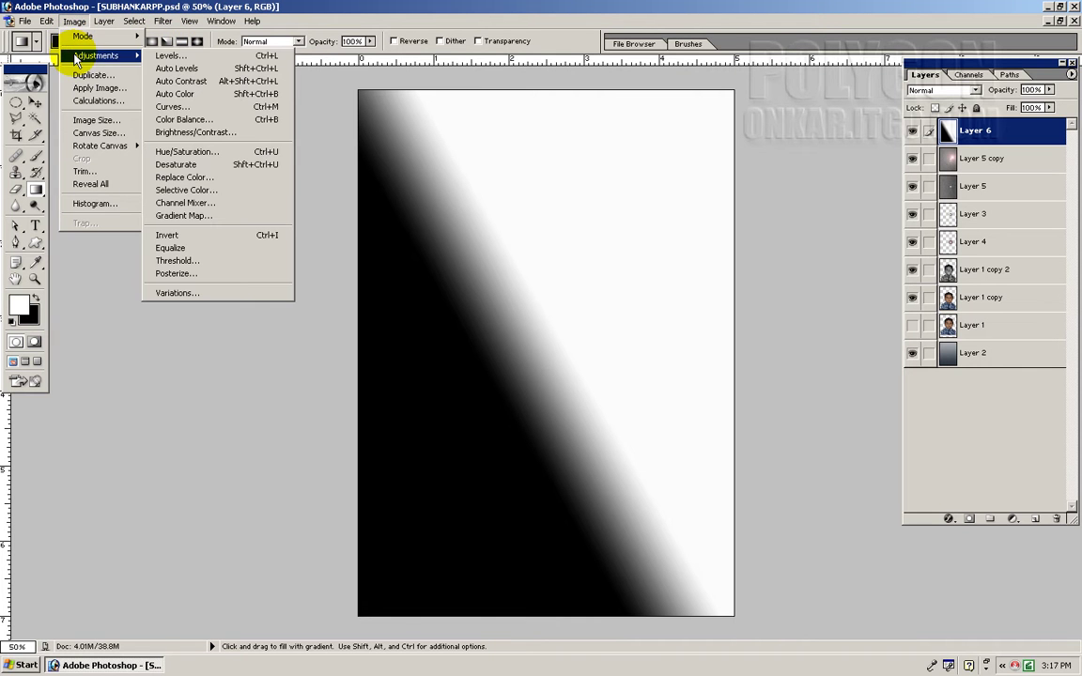
{"action": "mouse_move", "coordinate": [162, 21]}
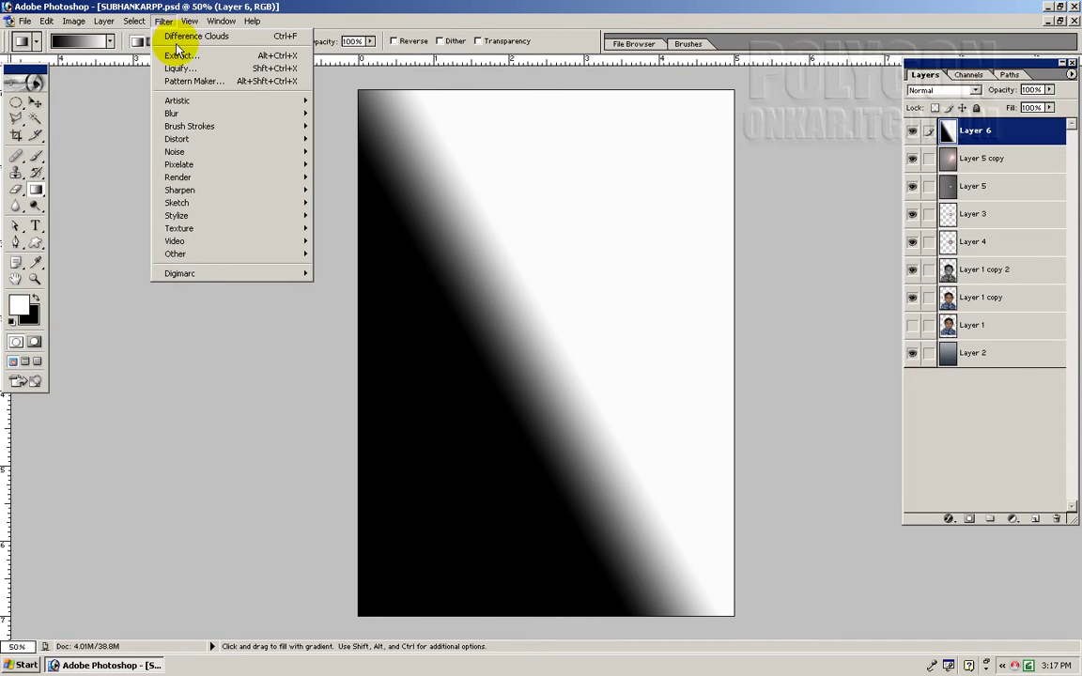
{"action": "left_click", "coordinate": [180, 36]}
{"action": "left_click", "coordinate": [73, 21]}
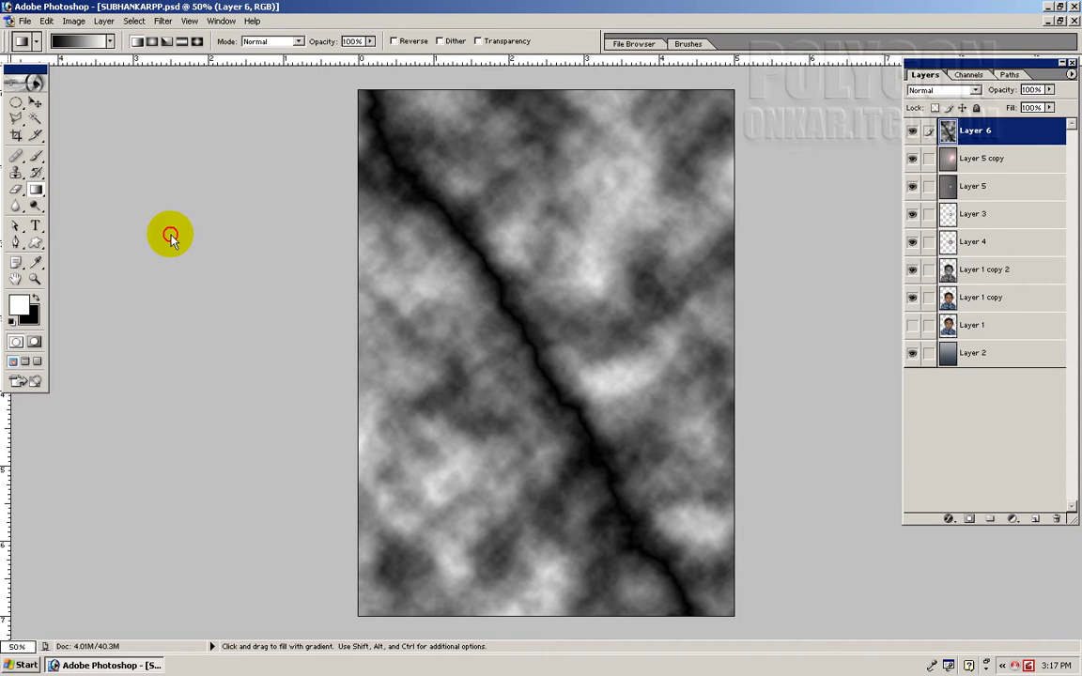
{"action": "left_click", "coordinate": [169, 235]}
- Apply Levels with black input 165 so mostly the white lightning bolt remains
{"action": "left_click", "coordinate": [75, 22]}
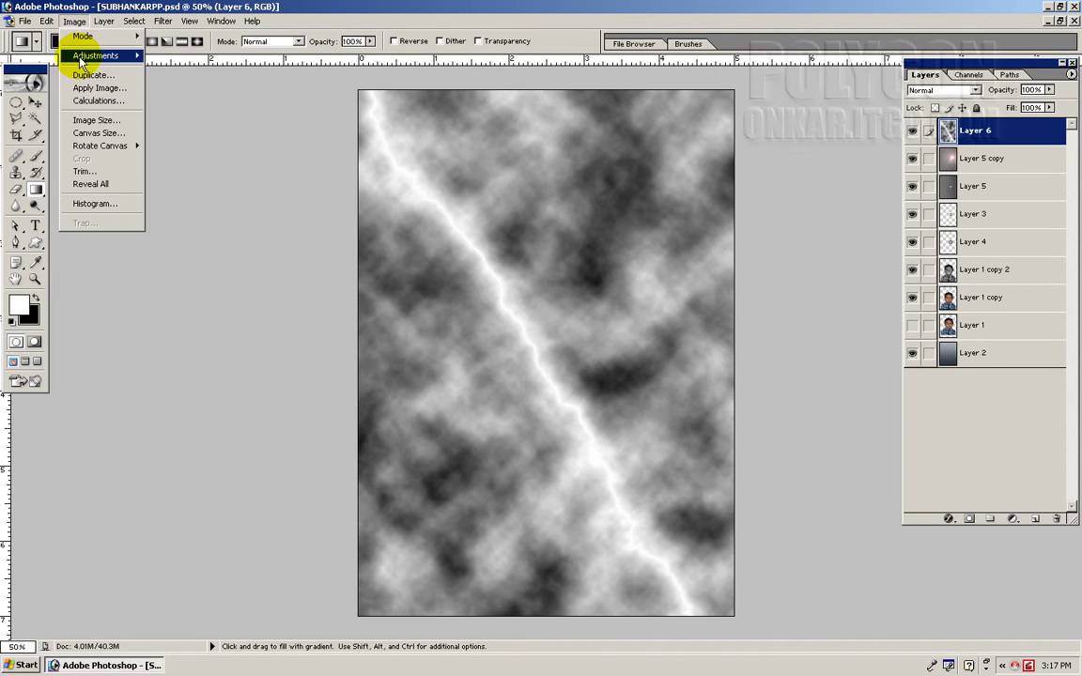
{"action": "left_click", "coordinate": [178, 56]}
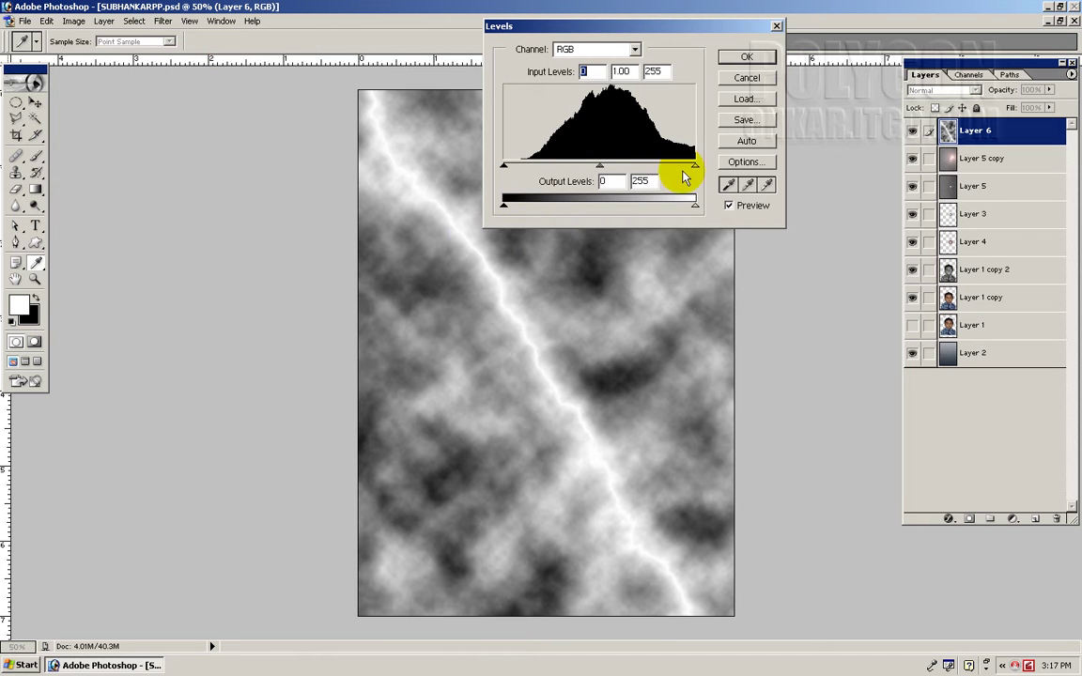
{"action": "mouse_move", "coordinate": [694, 169]}
{"action": "left_mouse_down"}
{"action": "mouse_move", "coordinate": [622, 174]}
{"action": "mouse_move", "coordinate": [695, 171]}
{"action": "left_mouse_up"}
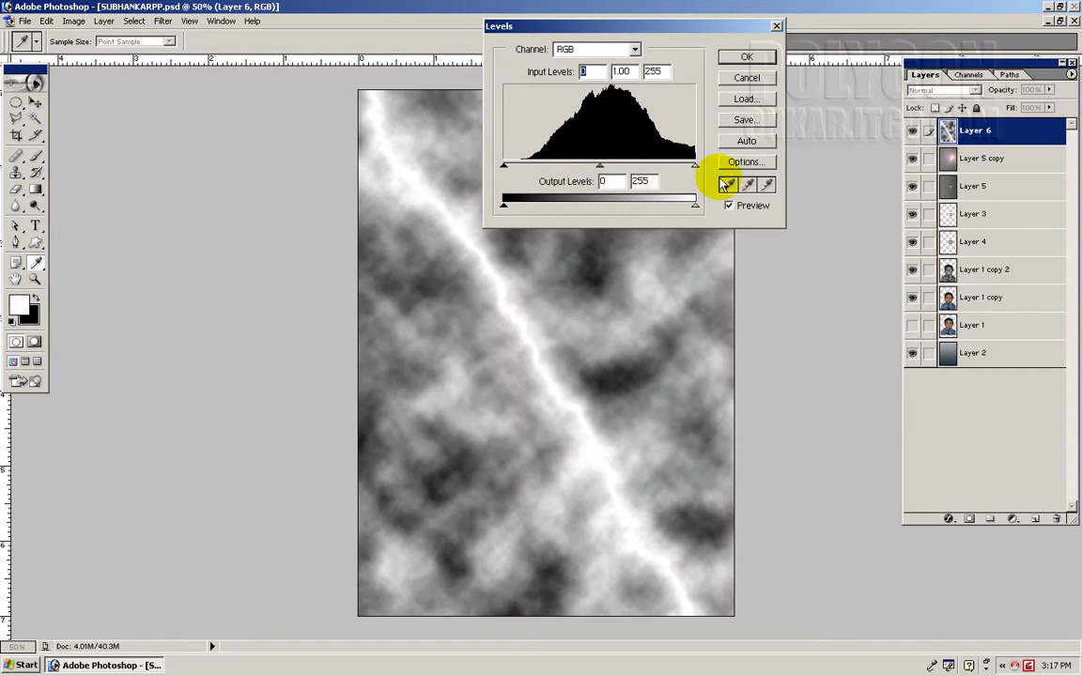
{"action": "left_click_drag", "start_coordinate": [501, 167], "coordinate": [673, 169]}
{"action": "left_click", "coordinate": [746, 57]}
{"action": "key", "text": "g"}
{"action": "left_click", "coordinate": [75, 21]}
{"action": "mouse_move", "coordinate": [95, 55]}
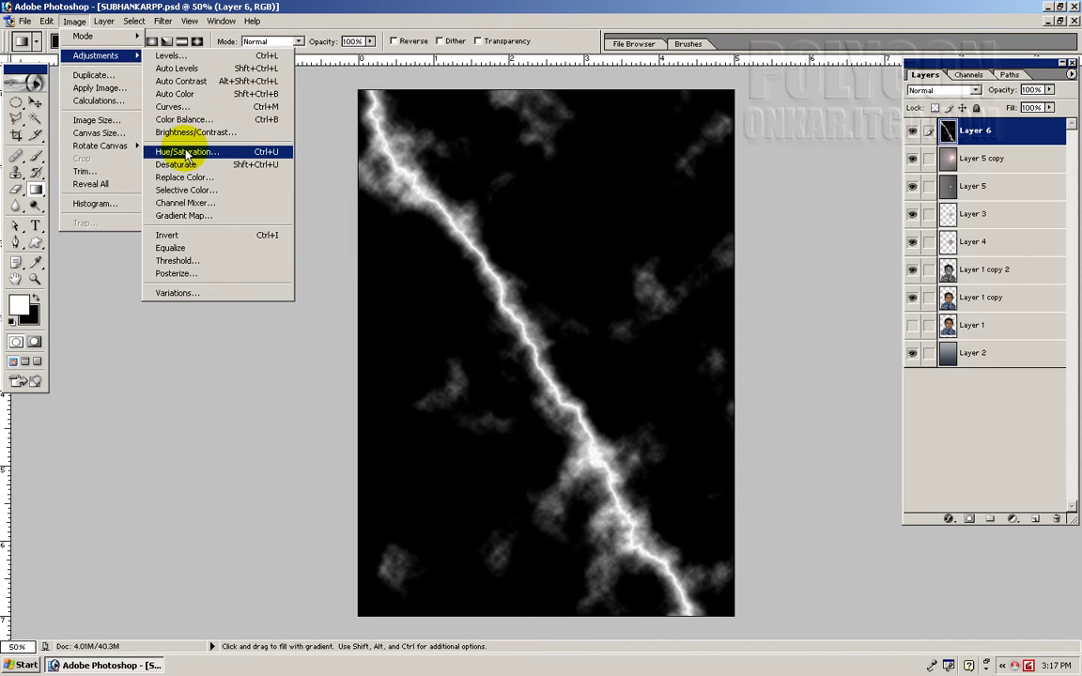
- Colorize the lightning with a pale blue hue via Hue/Saturation
{"action": "left_click", "coordinate": [187, 153]}
{"action": "left_click", "coordinate": [427, 244]}
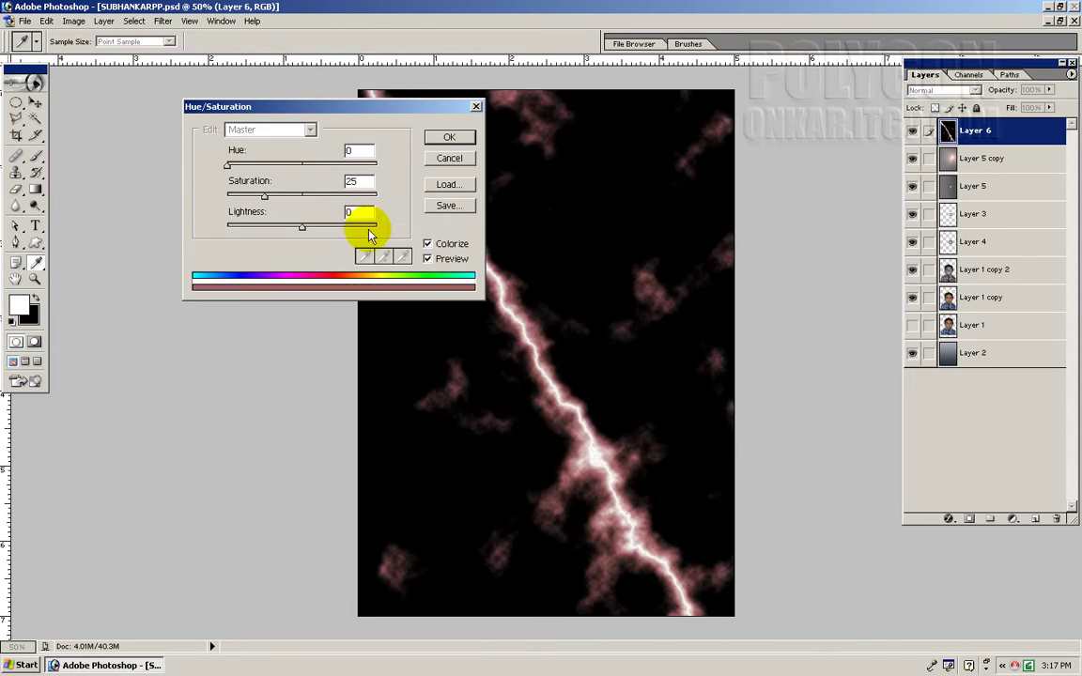
{"action": "left_click_drag", "start_coordinate": [230, 166], "coordinate": [311, 165]}
{"action": "left_click", "coordinate": [431, 138]}
- Set Layer 6's blend mode to Screen
{"action": "key", "text": "g"}
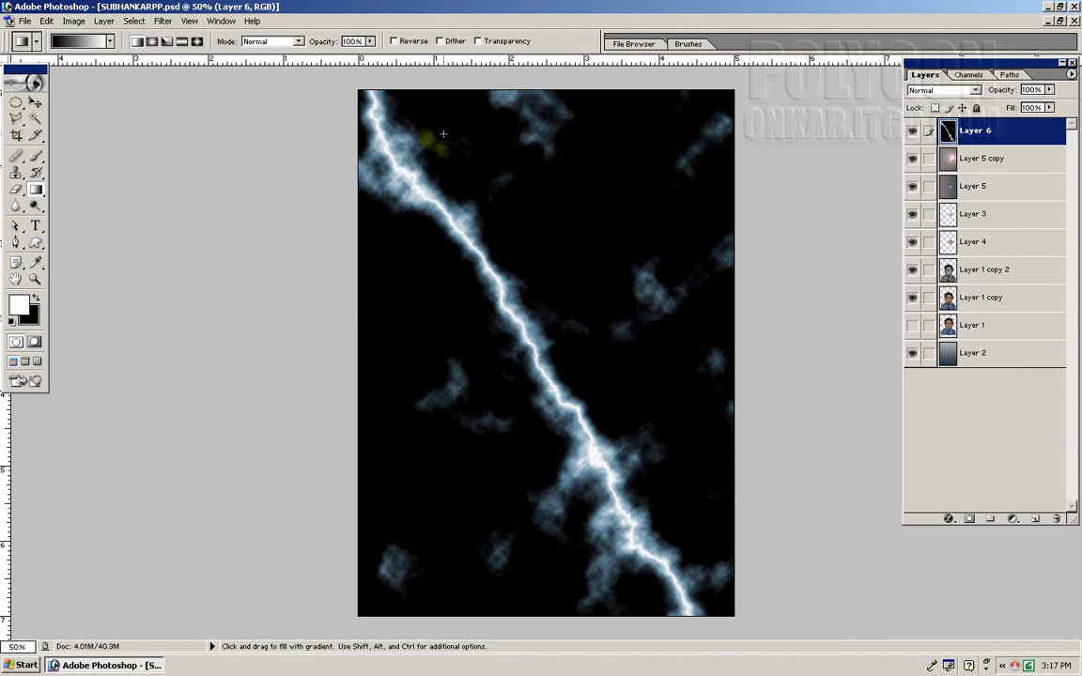
{"action": "left_click", "coordinate": [948, 90]}
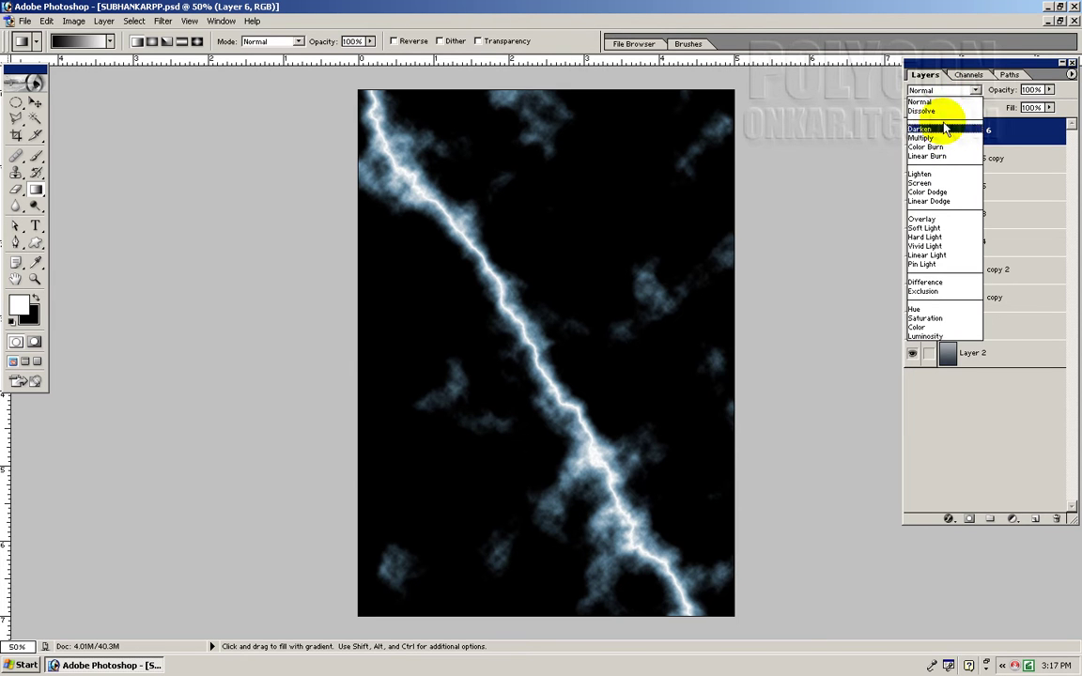
{"action": "left_click", "coordinate": [939, 183]}
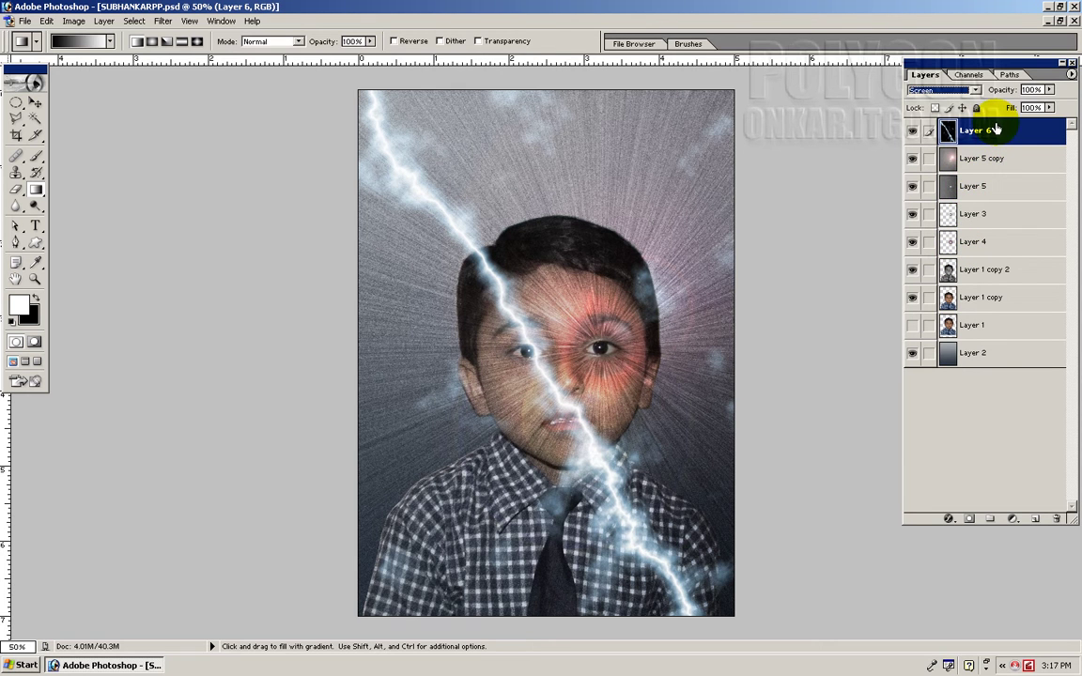
- Place Layer 6 below Layer 1 copy 2, move the bolt beside the boy's head, and save
{"action": "left_click_drag", "start_coordinate": [986, 131], "coordinate": [988, 291]}
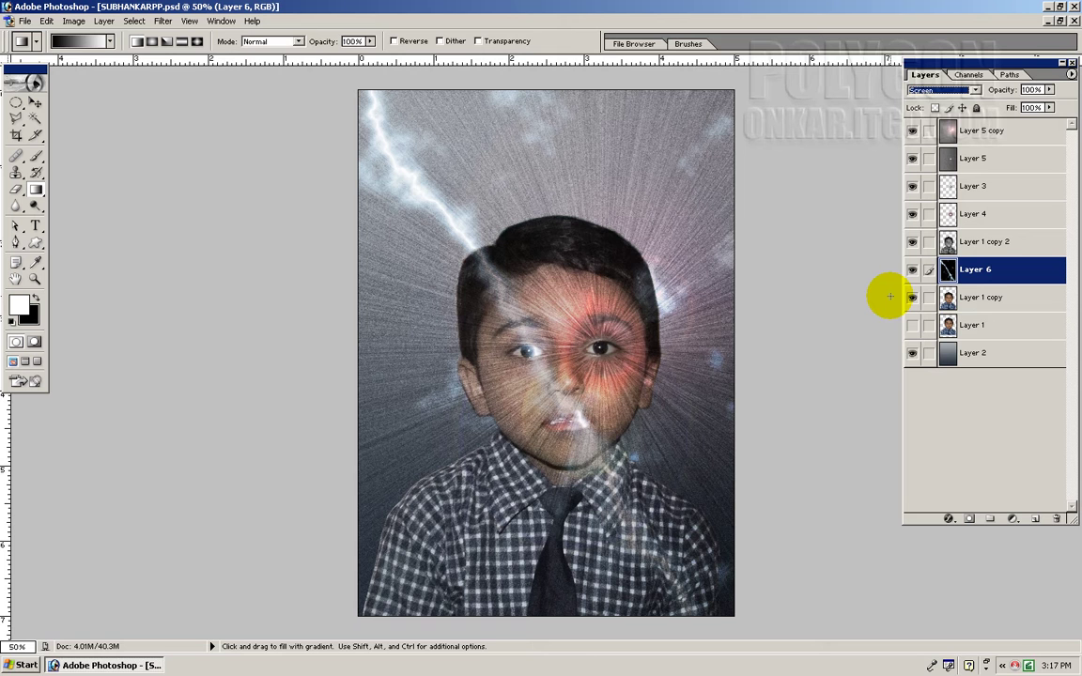
{"action": "left_click", "coordinate": [36, 101]}
{"action": "right_click", "coordinate": [417, 193]}
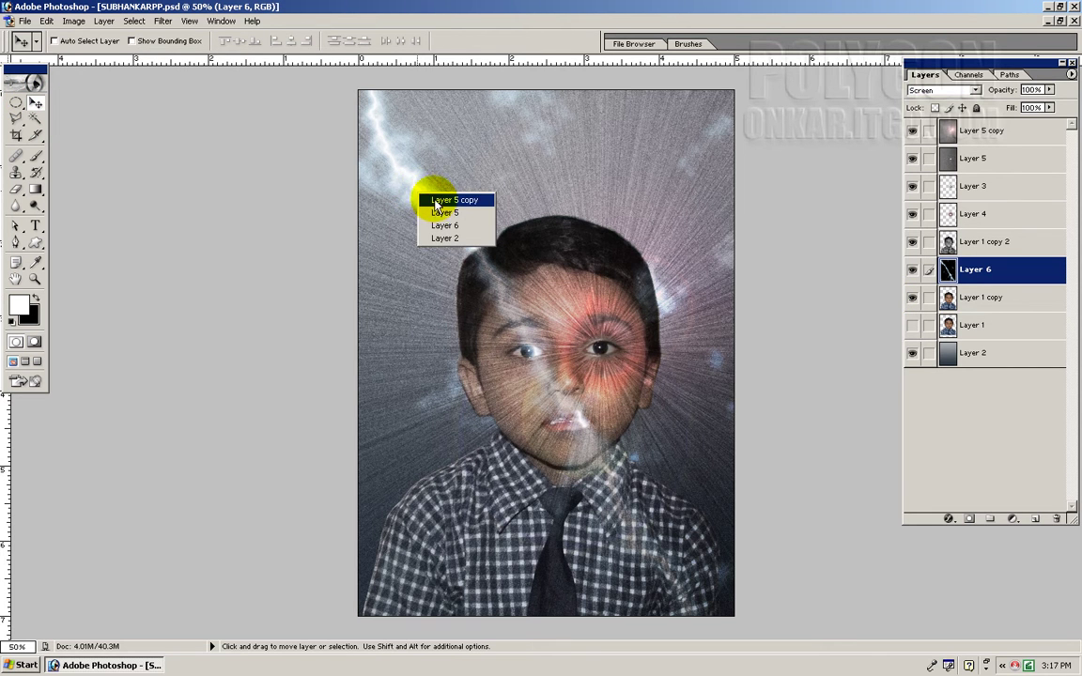
{"action": "left_click", "coordinate": [188, 122]}
{"action": "mouse_move", "coordinate": [462, 232]}
{"action": "left_mouse_down"}
{"action": "mouse_move", "coordinate": [394, 226]}
{"action": "mouse_move", "coordinate": [396, 257]}
{"action": "mouse_move", "coordinate": [589, 176]}
{"action": "mouse_move", "coordinate": [582, 169]}
{"action": "left_mouse_up"}
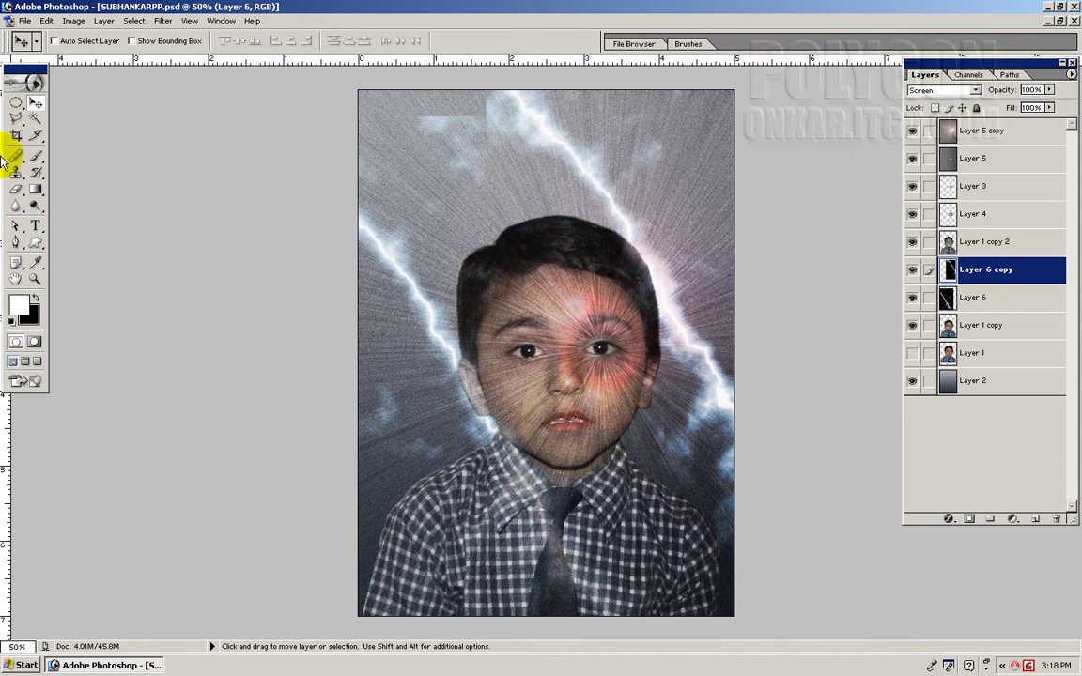
{"action": "left_click", "coordinate": [23, 21]}
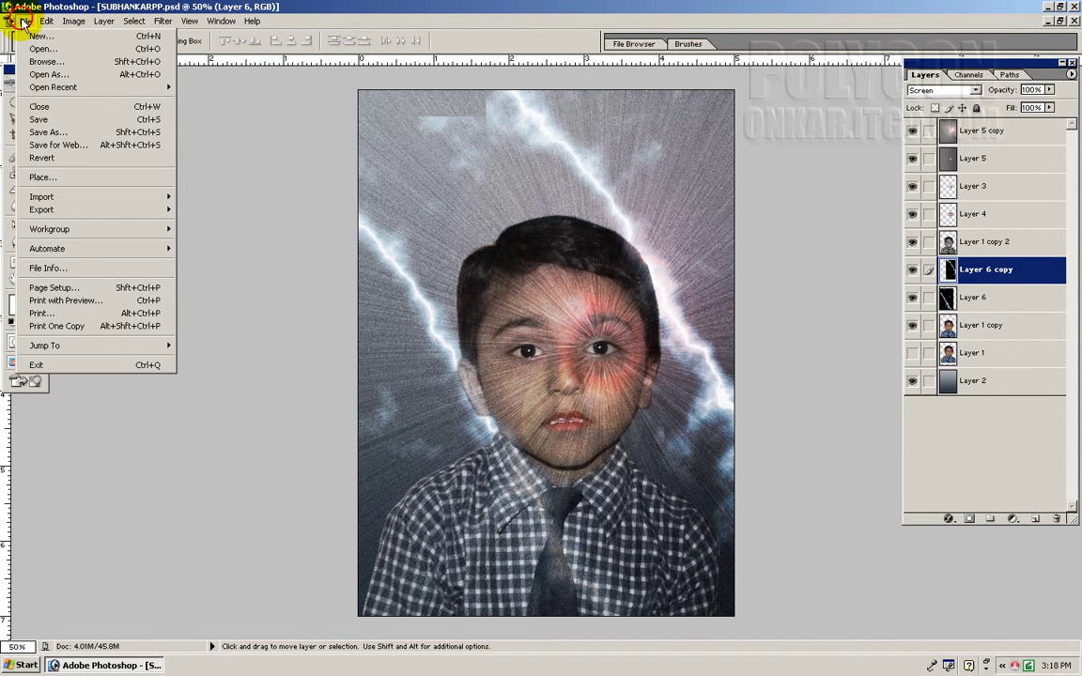
{"action": "left_click", "coordinate": [55, 122]}
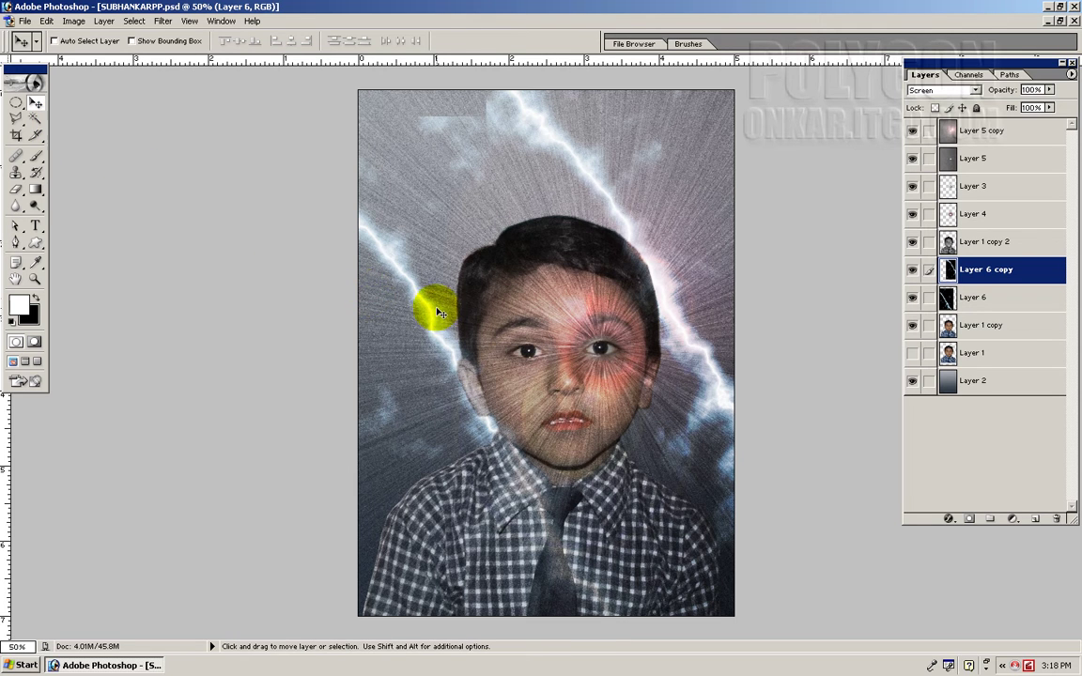